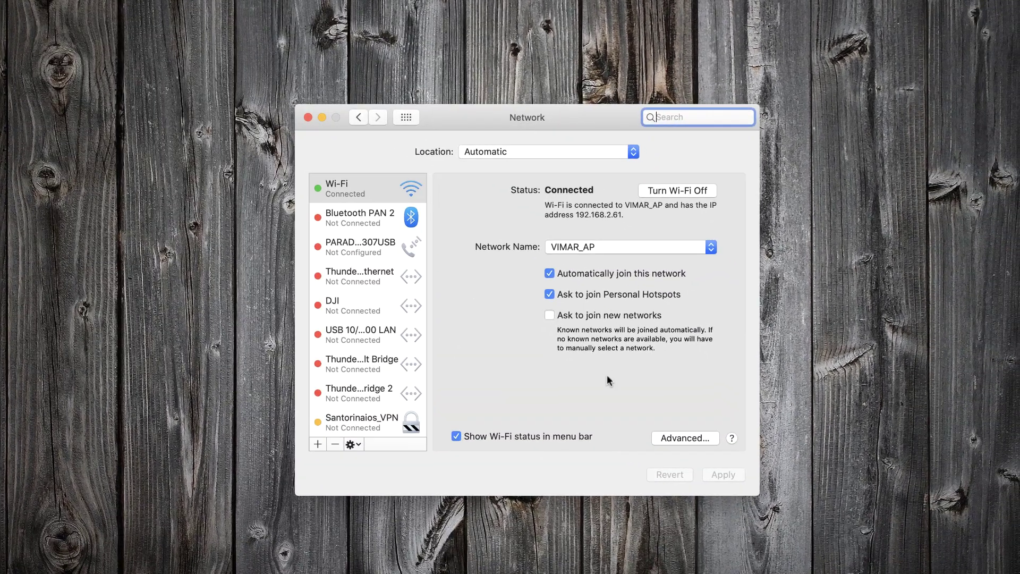
Step: Set the Mac's Wi-Fi IPv4 manually to 192.168.1.77, mask 255.255.255.0, with the router cleared
click(664, 436)
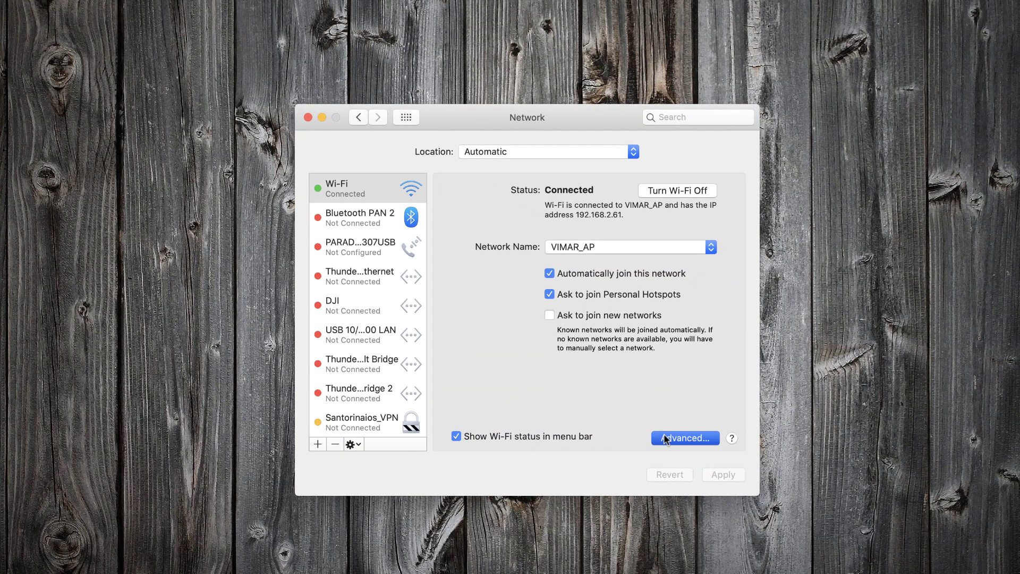
click(448, 176)
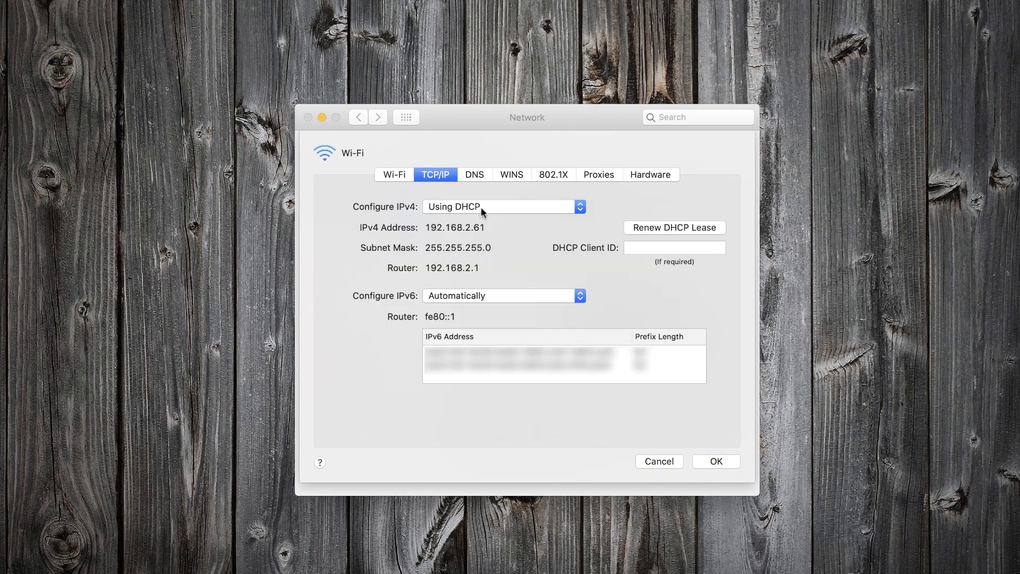
click(480, 207)
click(461, 243)
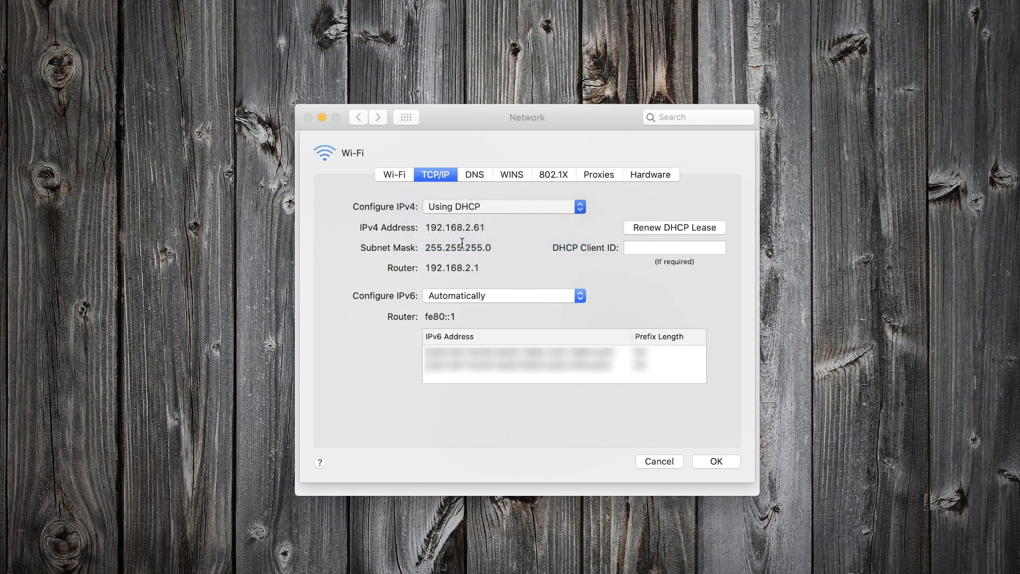
click(467, 227)
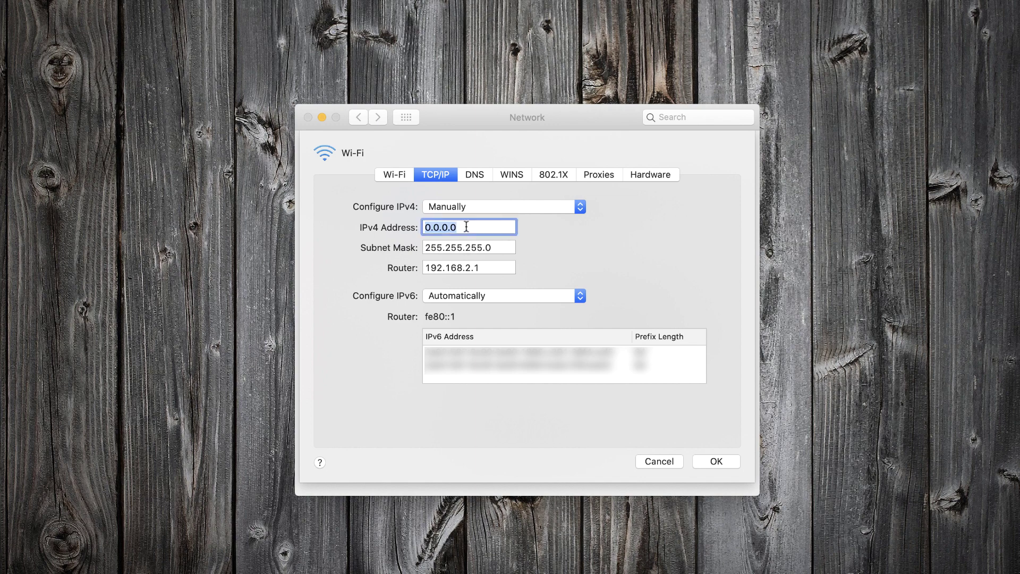
text(192.168.1.77)
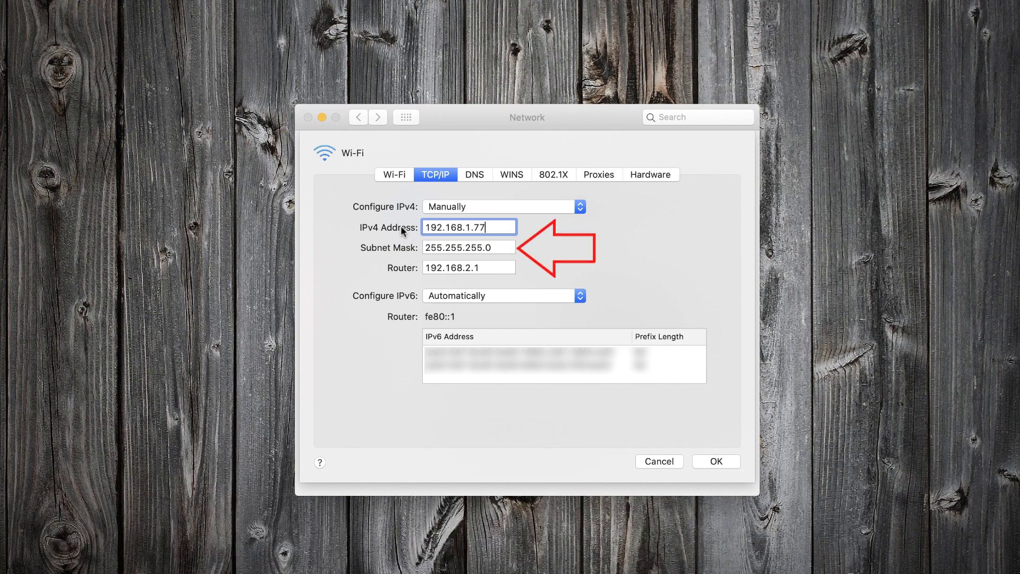
click(502, 266)
key(BackSpace)
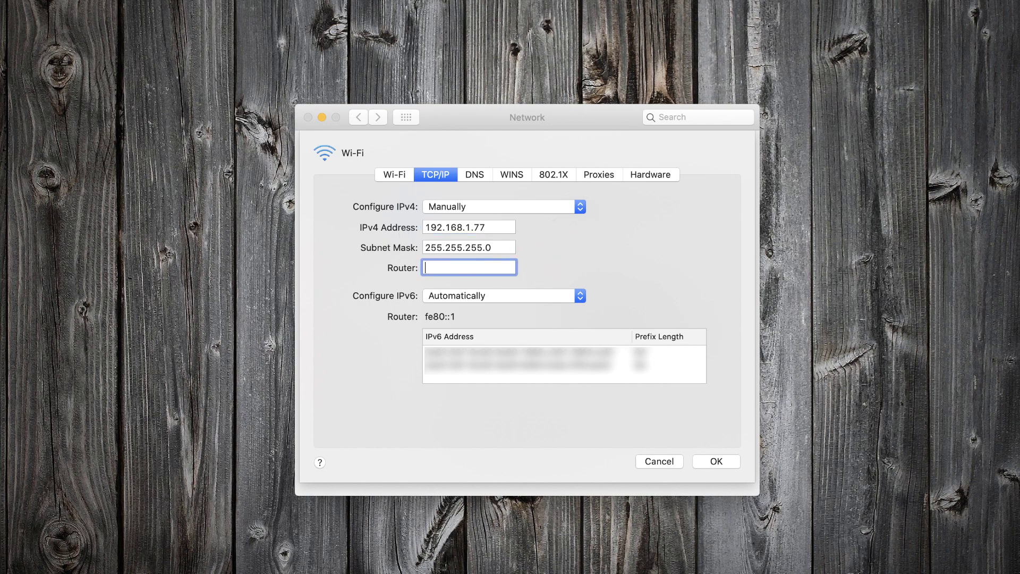
click(710, 460)
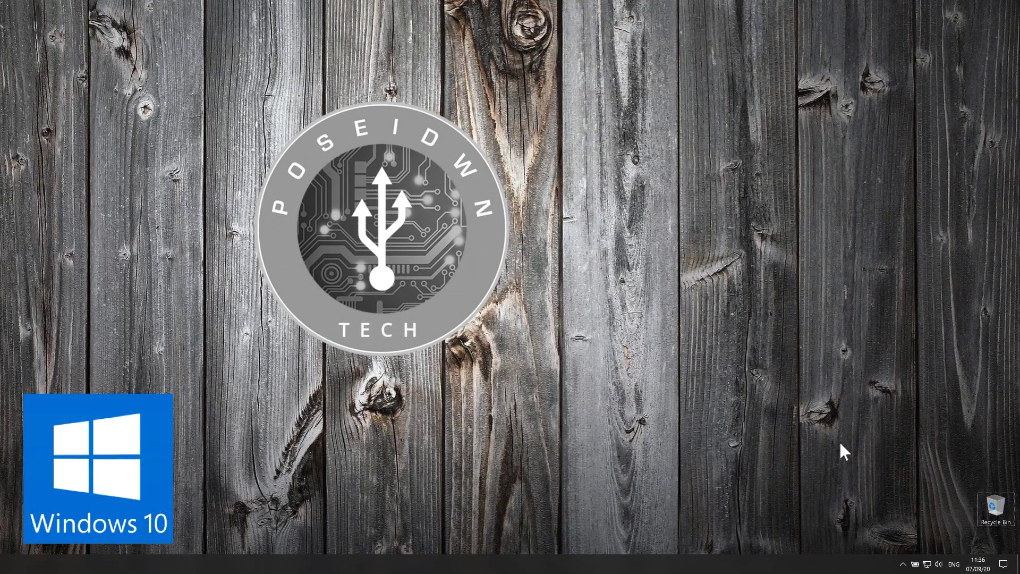
Step: Go from Network & Internet settings' Ethernet page to the Network Connections adapter list
right_click(928, 565)
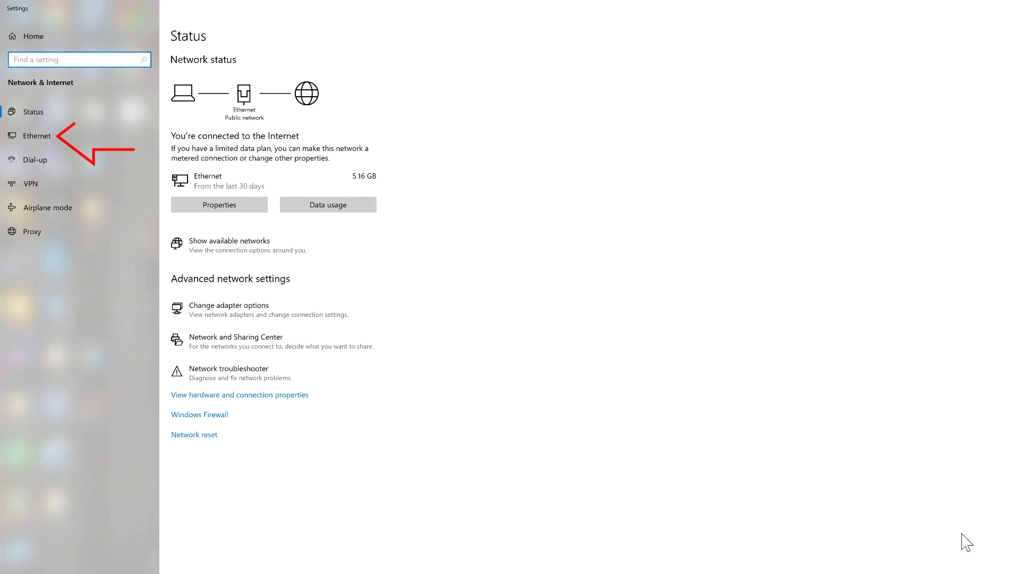
click(35, 139)
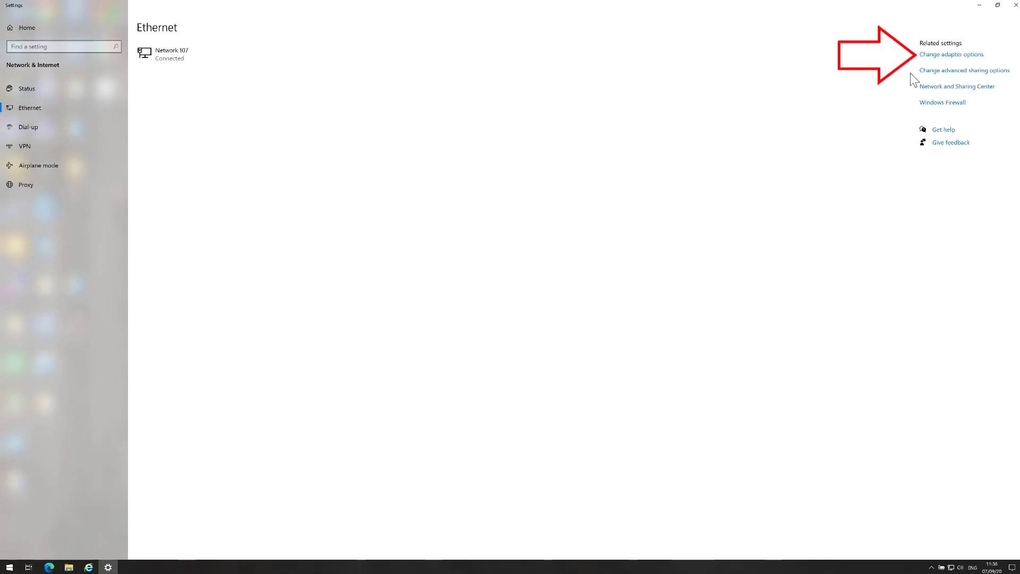
click(934, 55)
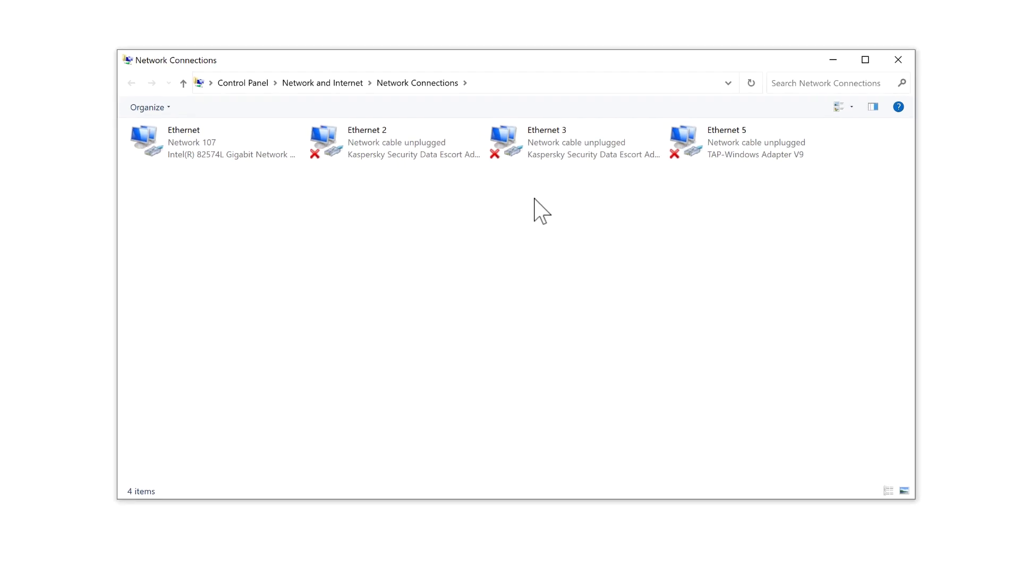
Step: Give the Ethernet adapter the static IPv4 address 192.168.1.177 with mask 255.255.255.0
click(177, 145)
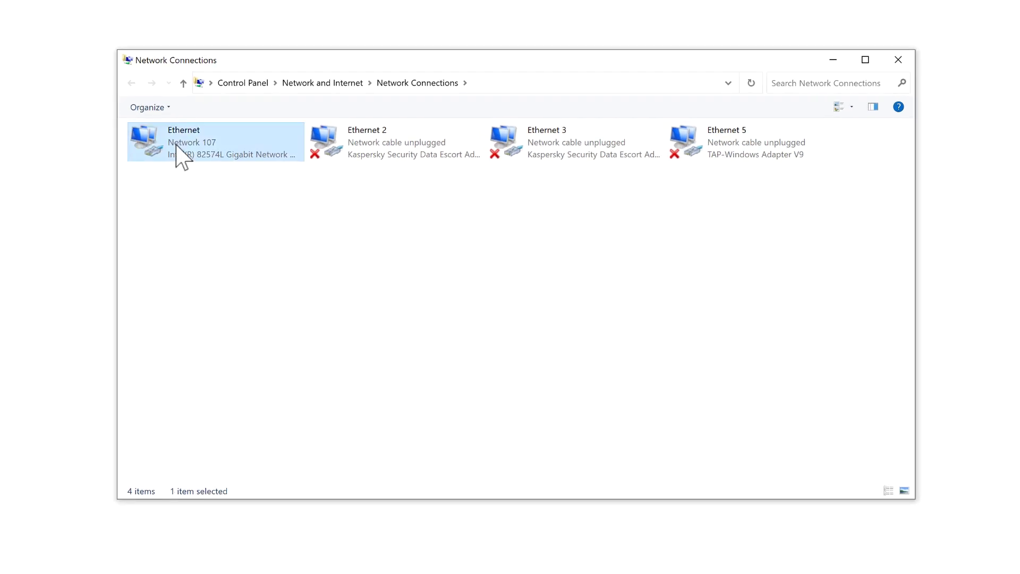
right_click(177, 143)
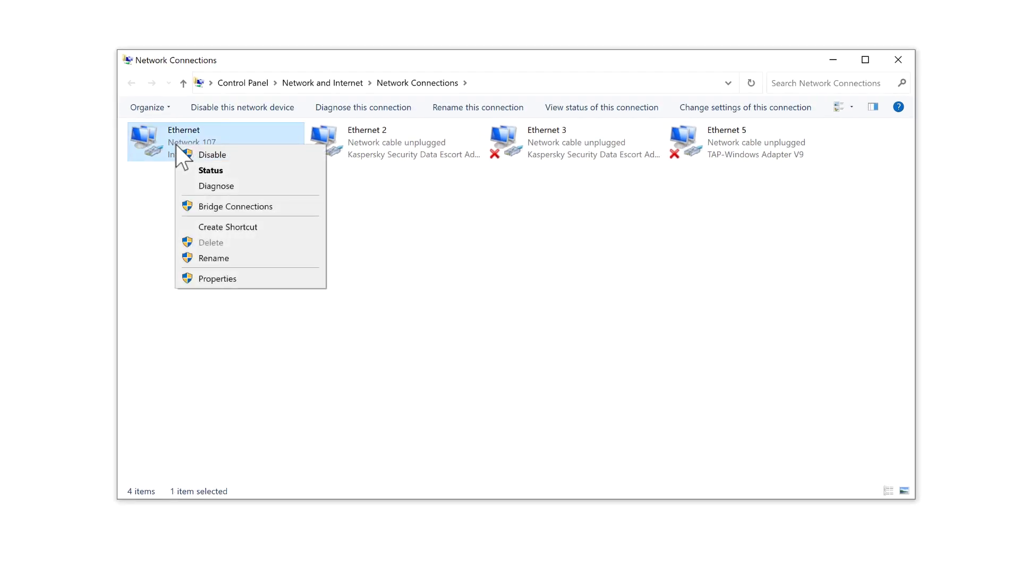
click(198, 278)
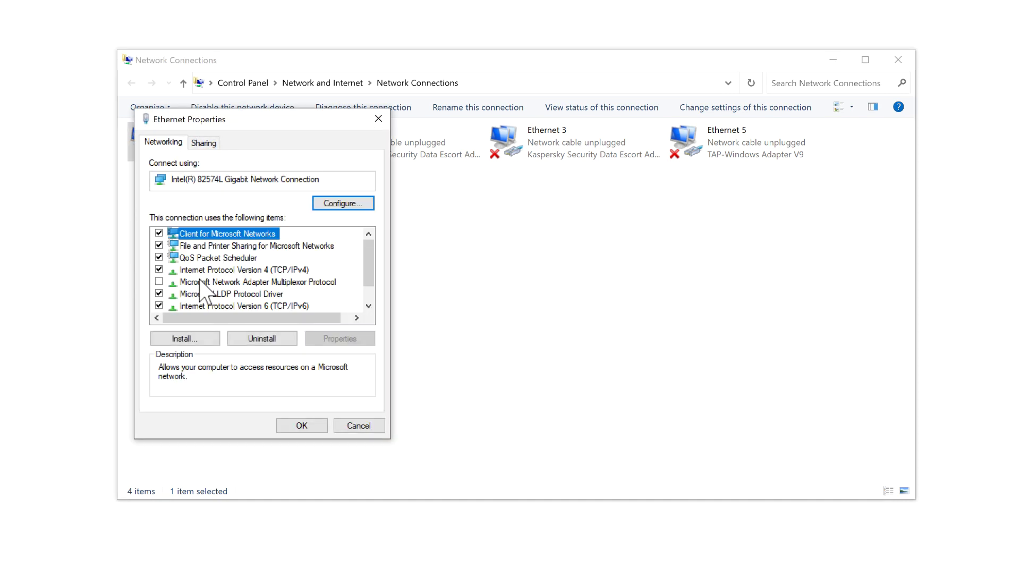
click(213, 270)
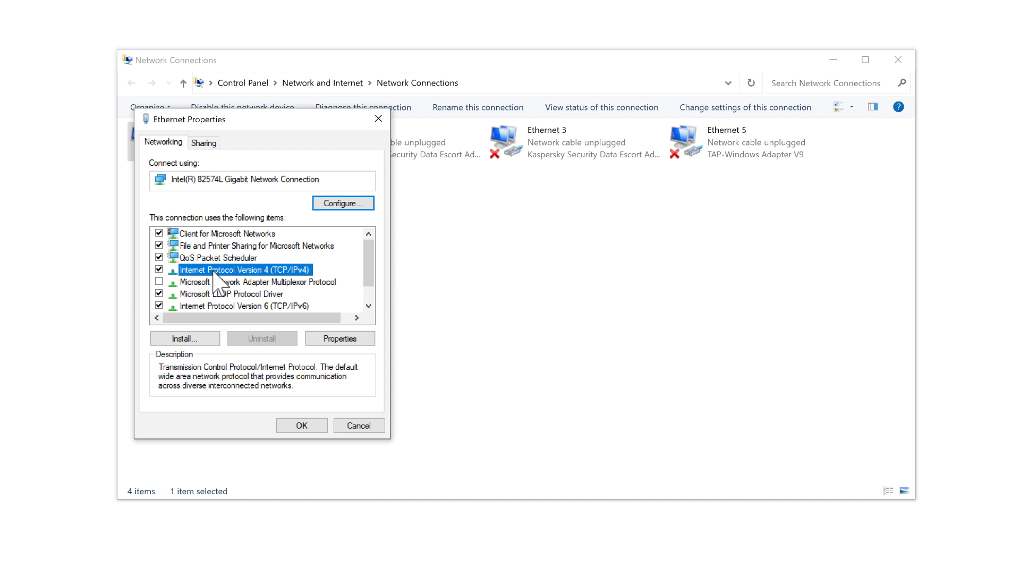
double_click(213, 271)
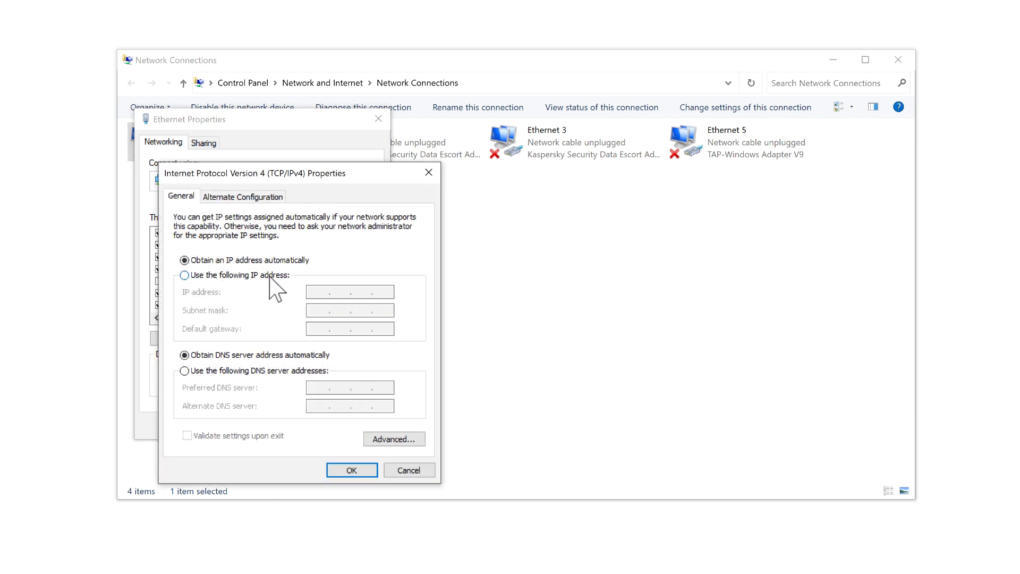
click(269, 276)
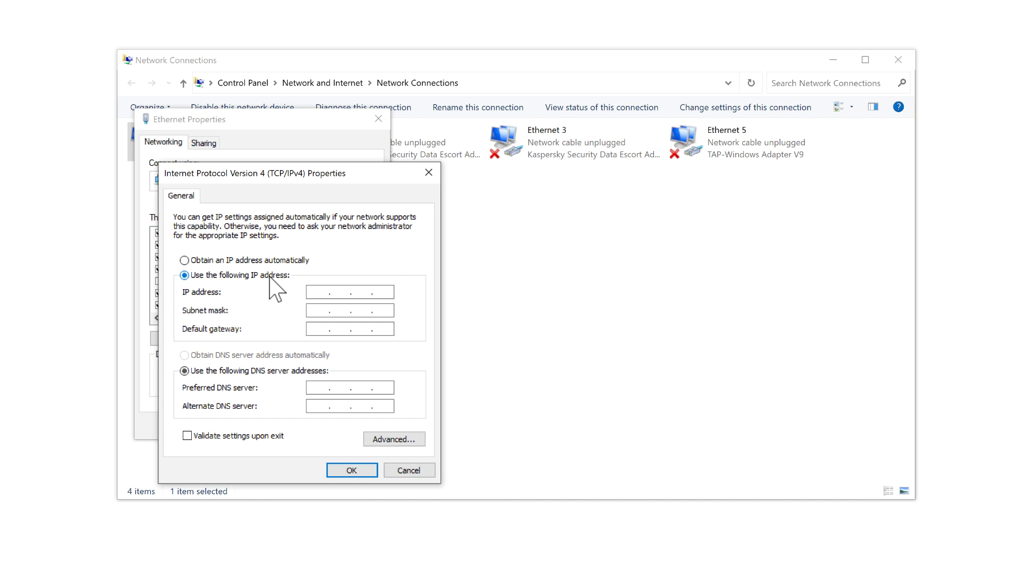
click(308, 292)
text(192.168.1.177)
key(Tab)
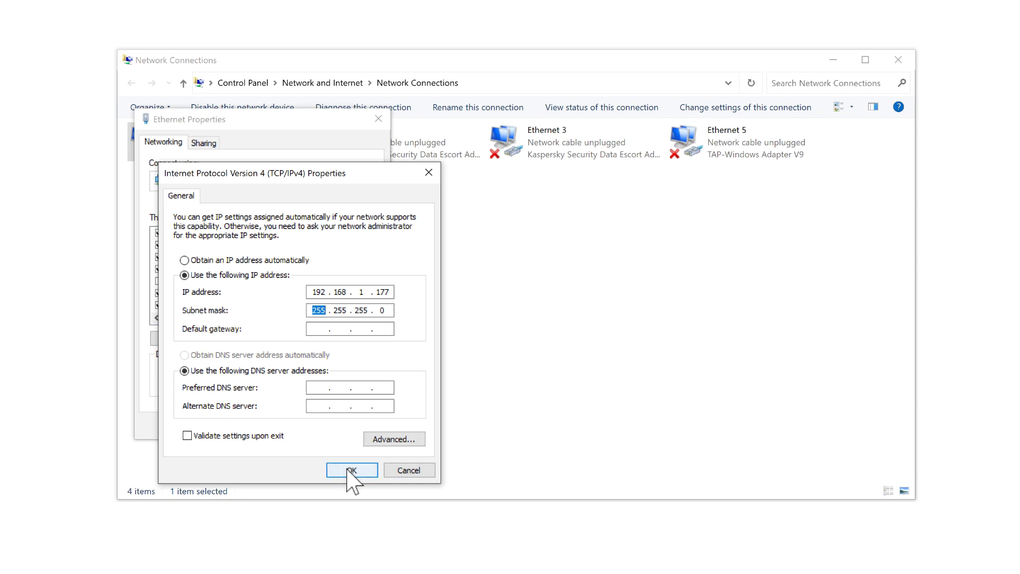
click(349, 470)
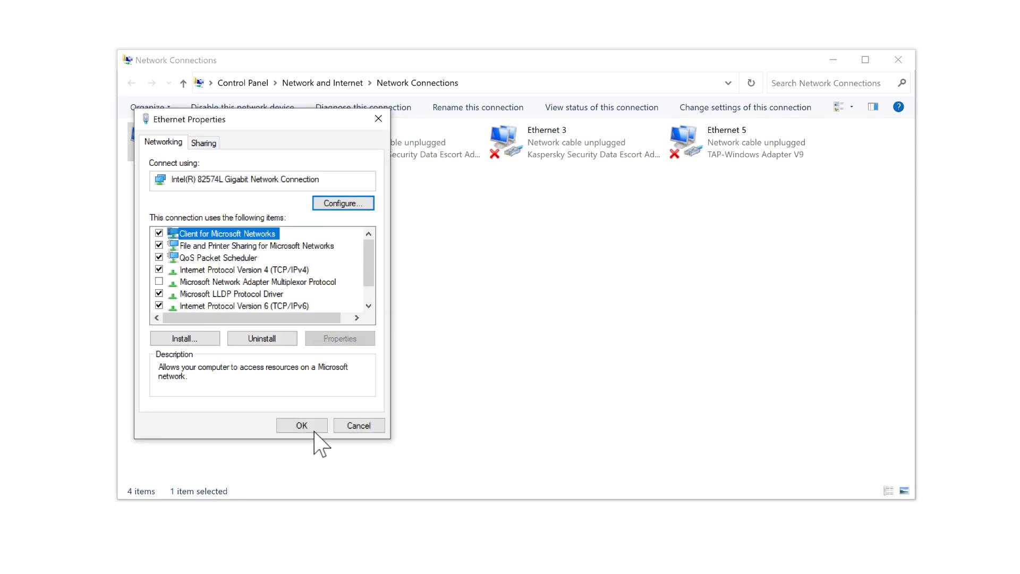
click(314, 430)
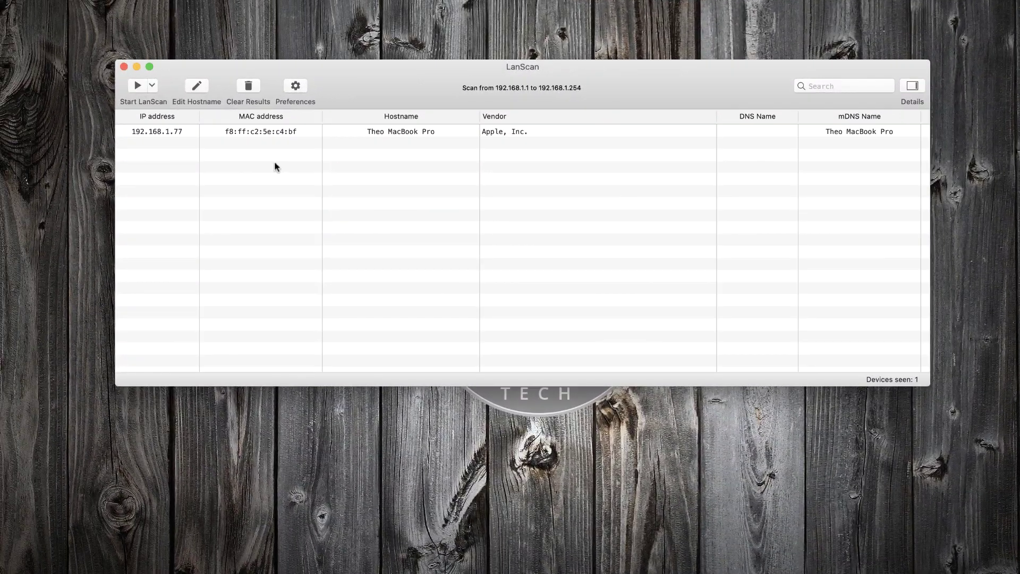
Step: Rescan the LAN and select the 8Devices access point at 192.168.1.225
click(137, 86)
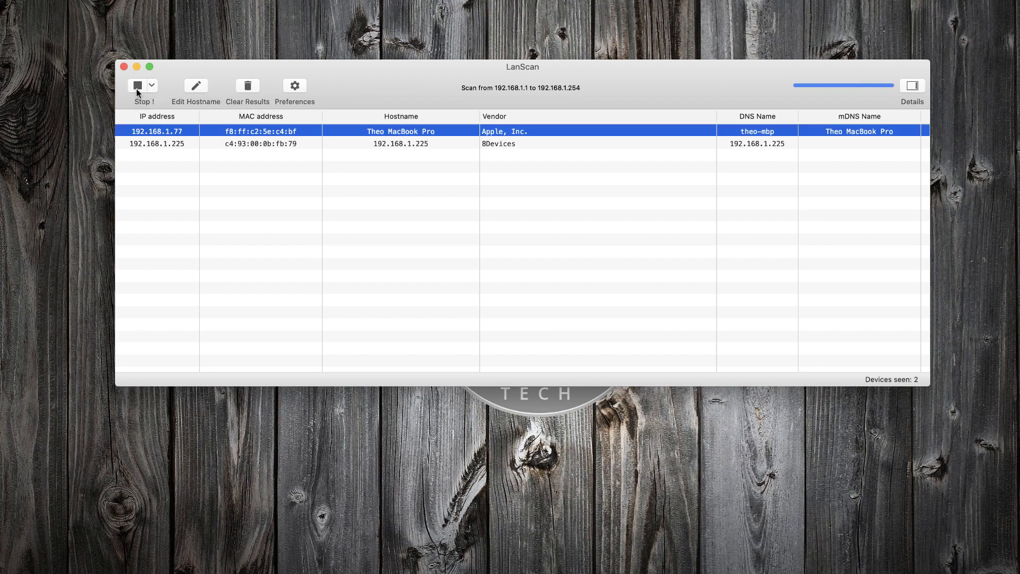
click(155, 143)
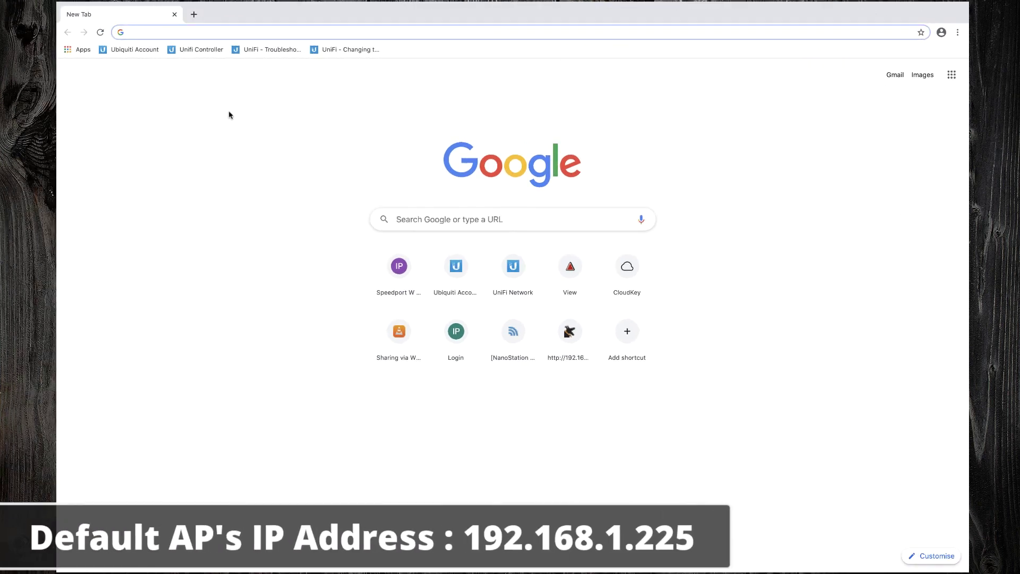
Step: Load 192.168.1.225 in Chrome and log in with the admin password
text(192.168.1.225)
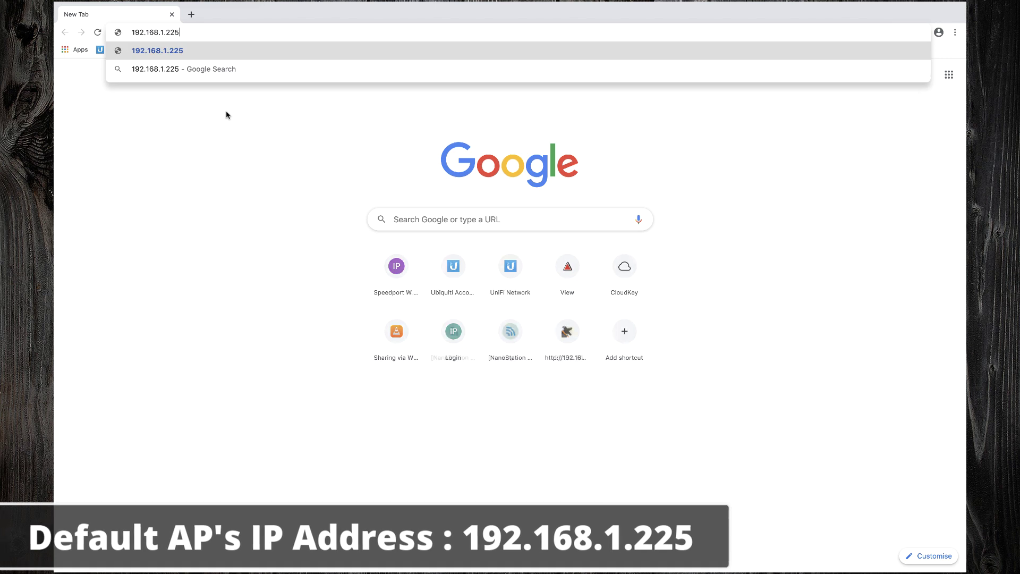
key(Return)
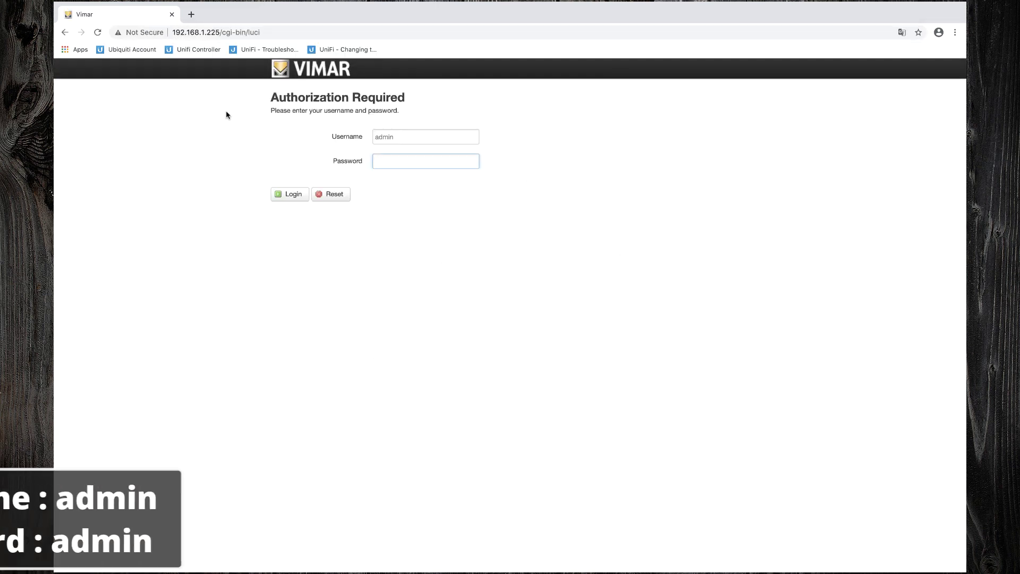
text(admin)
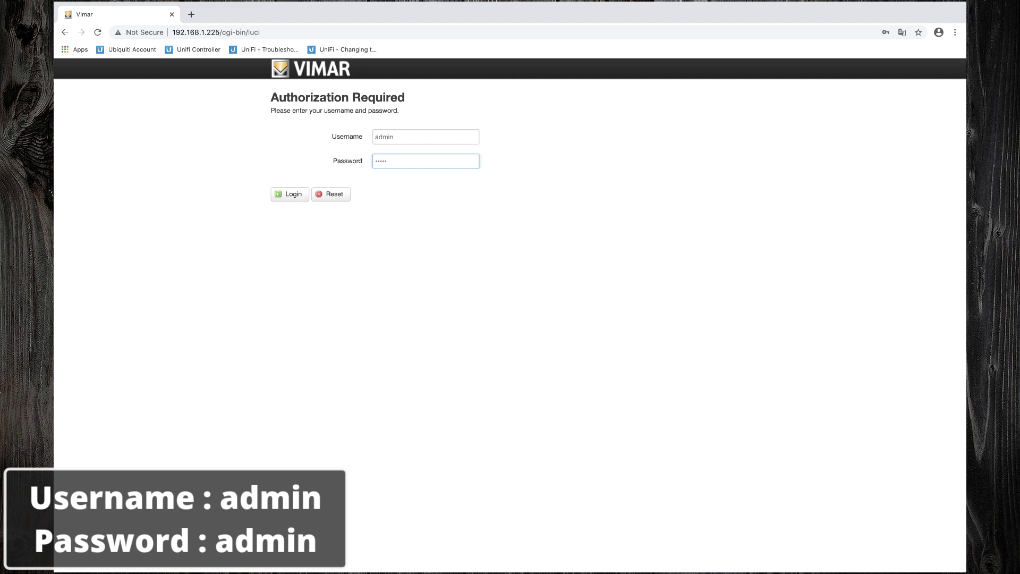
click(287, 196)
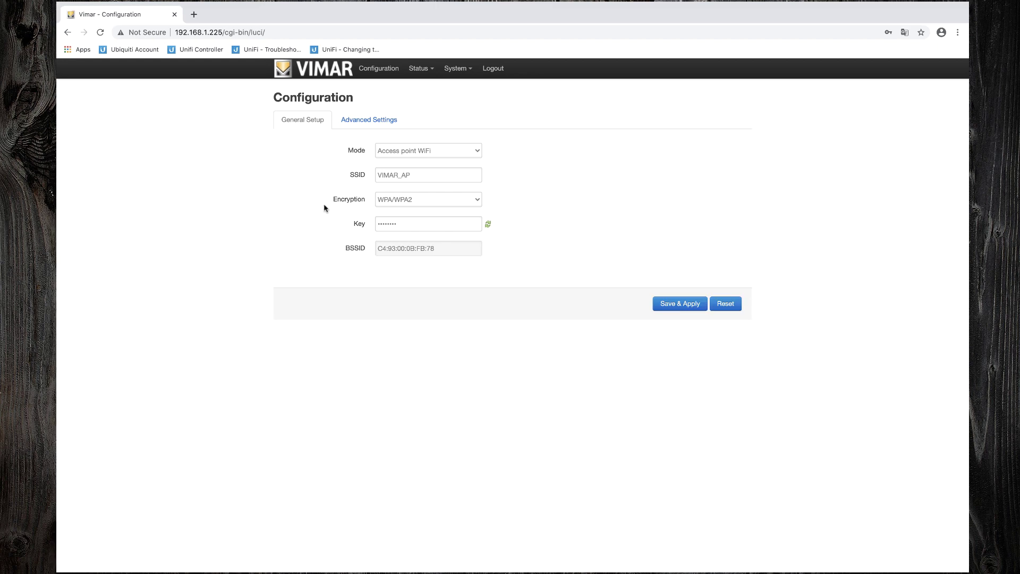
Step: List the Mode choices: Access point WiFi, WiFi network extension, Wired network extension
click(477, 152)
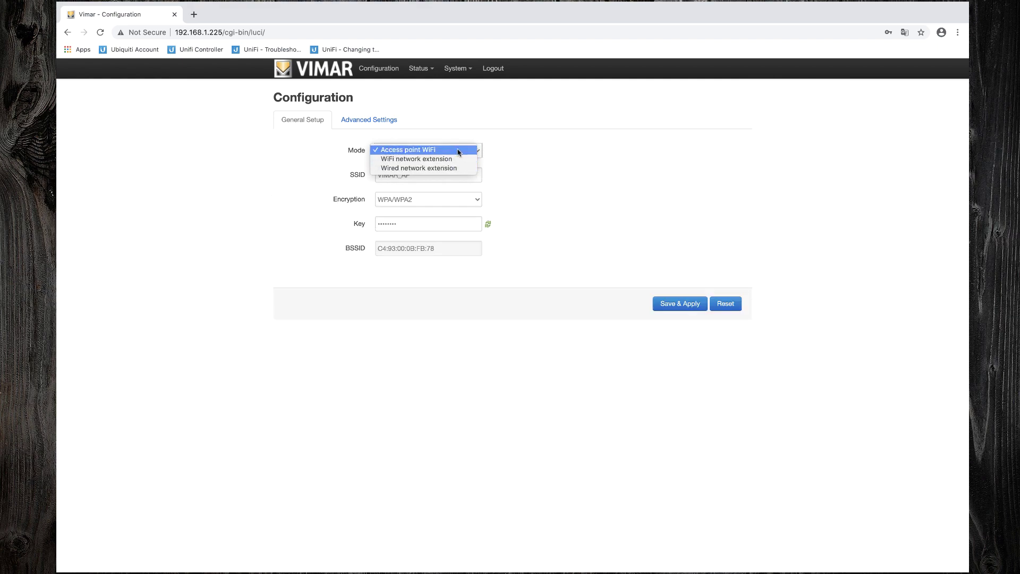
Step: Keep Access point WiFi mode and rename the SSID to 'Poseidwn Tech Vimar'
click(459, 151)
click(444, 174)
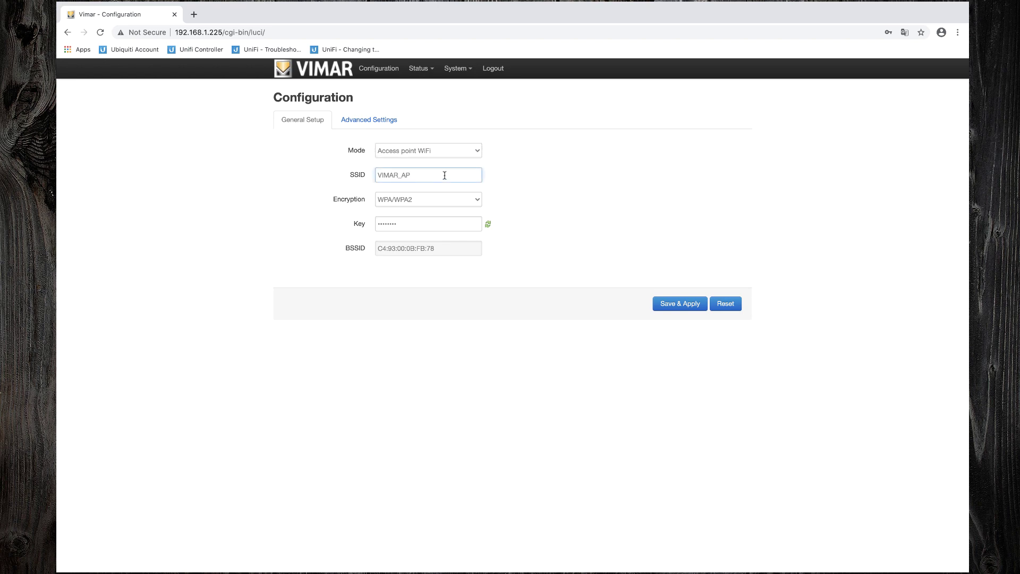
key(BackSpace)
key(BackSpace)
key(BackSpace)
key(BackSpace)
key(BackSpace)
key(BackSpace)
key(BackSpace)
key(BackSpace)
text(Poseidwn Tech Vimar)
Step: Keep WPA/WPA2 encryption, enter a new Wi-Fi key, and expand Advanced Settings
click(469, 199)
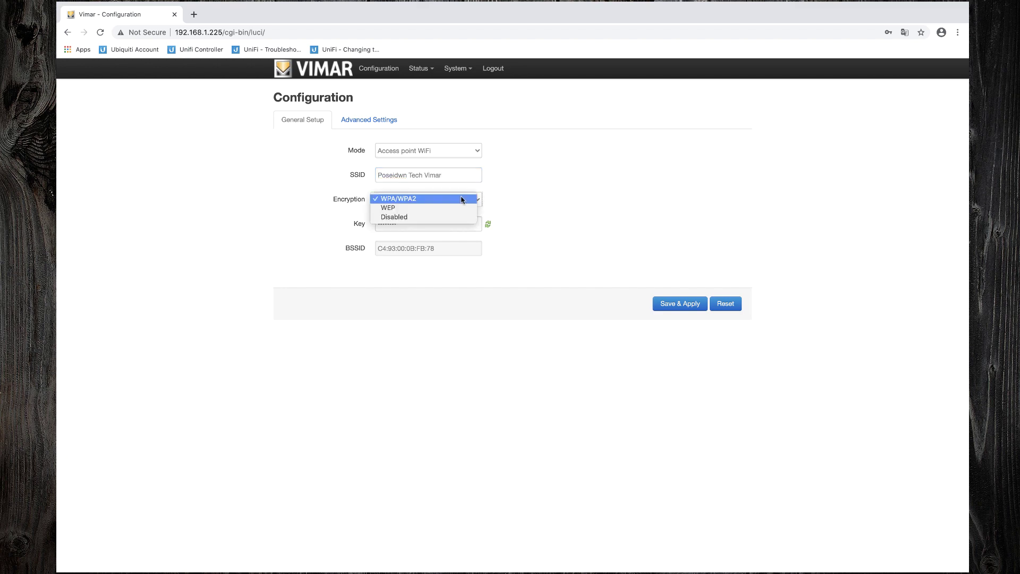
click(508, 199)
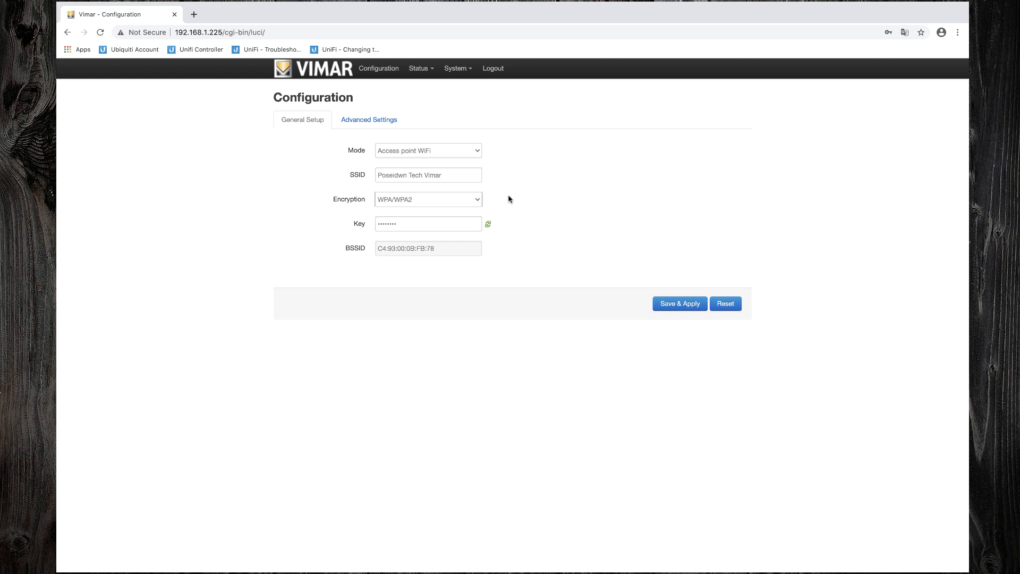
double_click(469, 224)
text(••)
click(509, 239)
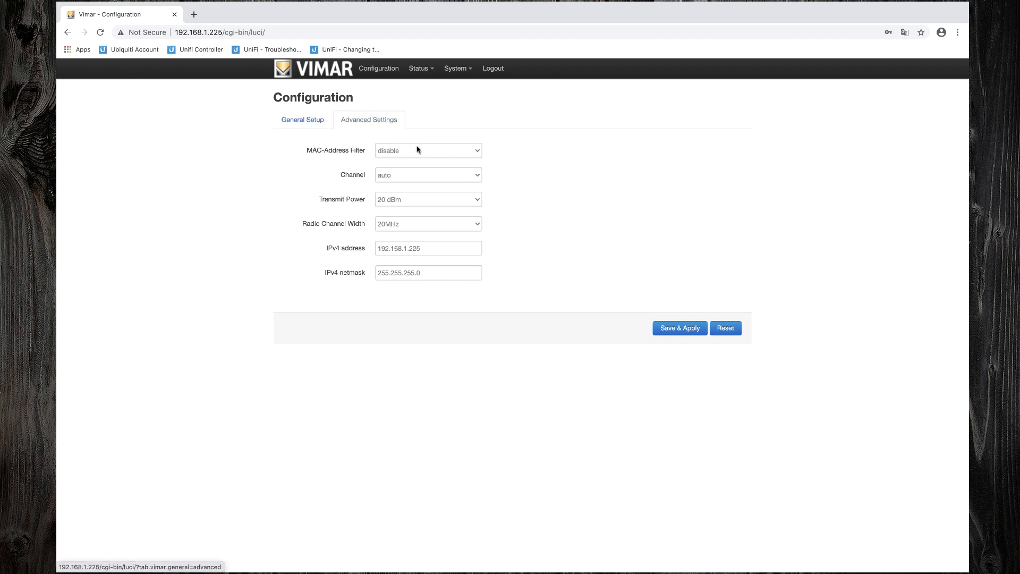
Step: Keep channel auto, 20 dBm power and 20MHz width, and change IPv4 to 192.168.2.225
click(429, 176)
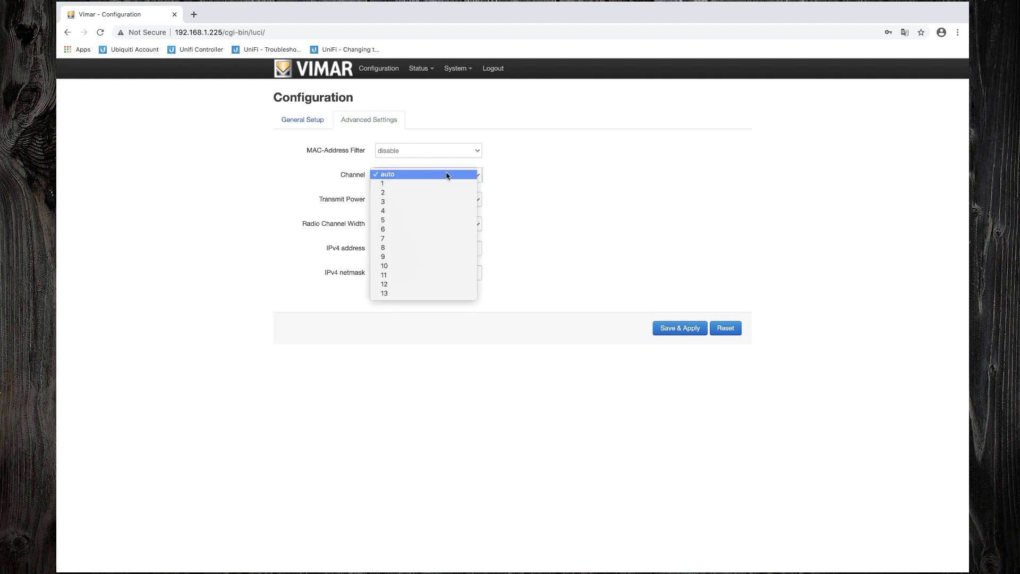
click(448, 175)
click(475, 200)
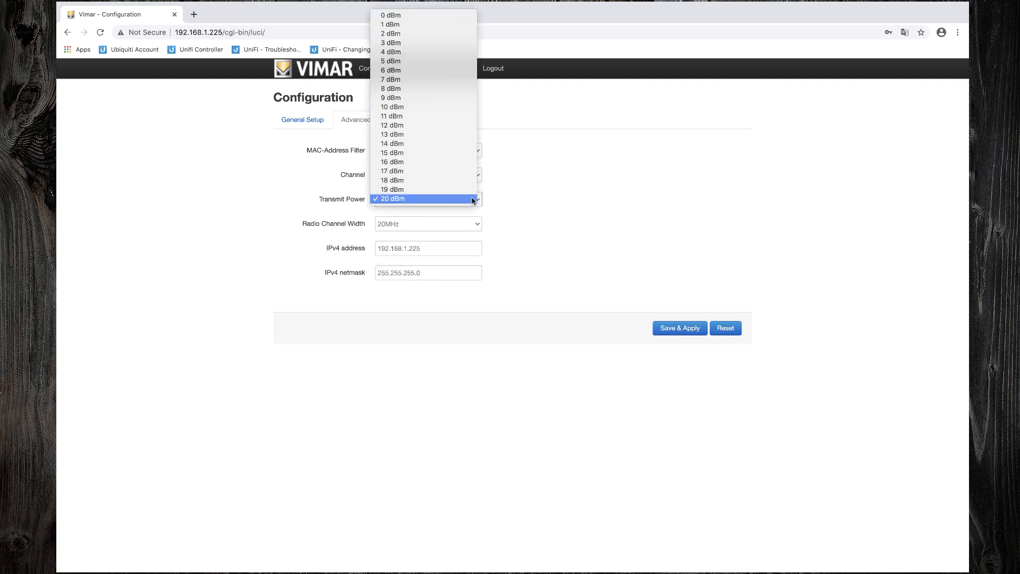
click(473, 200)
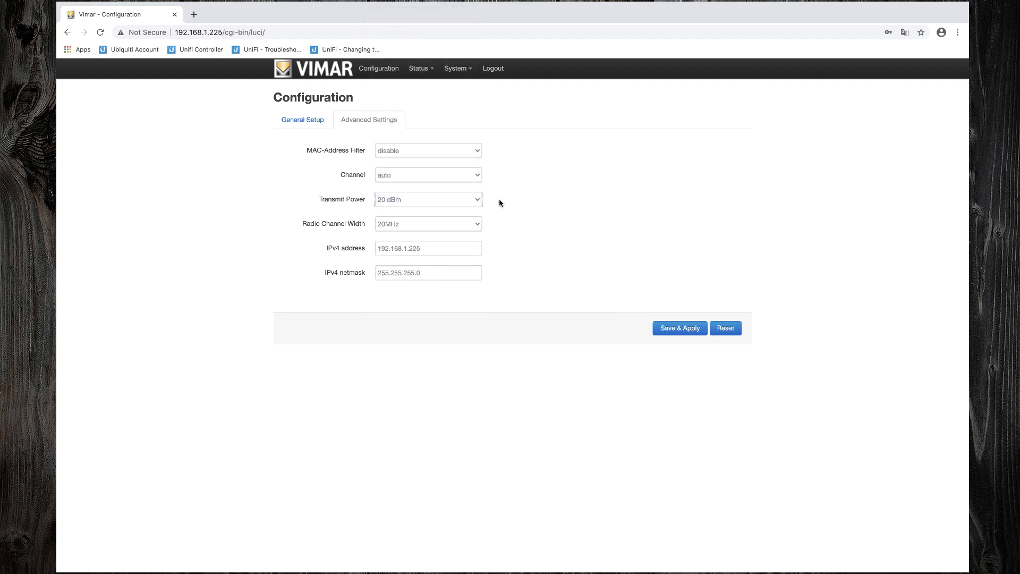
click(470, 224)
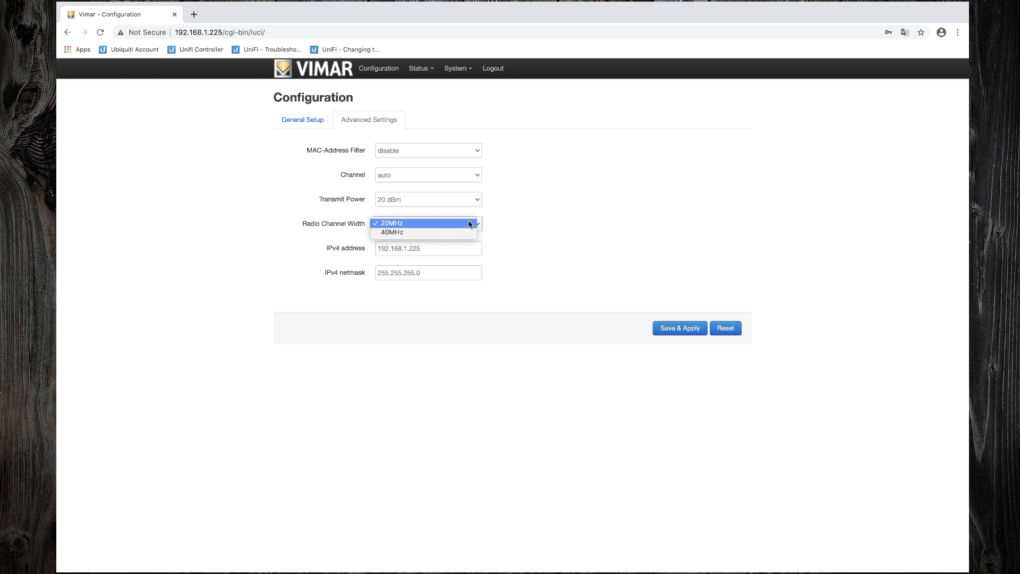
click(465, 226)
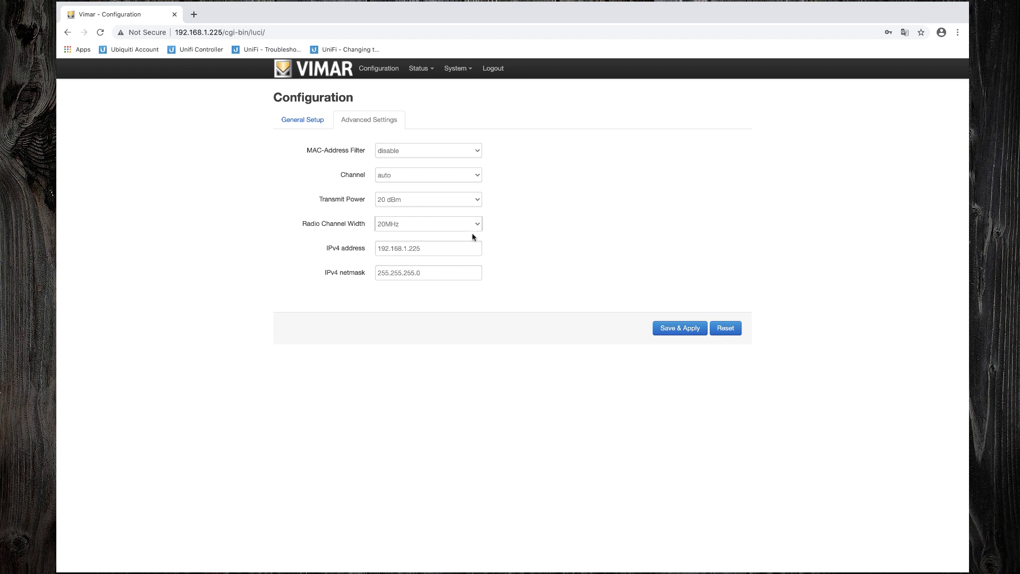
click(406, 249)
Step: Save & Apply the access point settings and bring up the Mac's Network Preferences
click(674, 332)
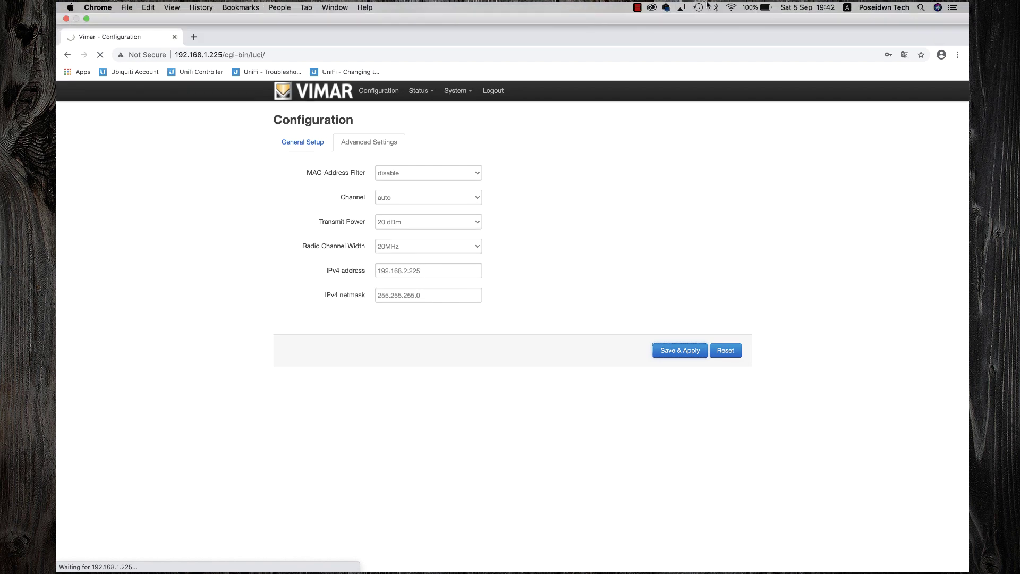
click(730, 8)
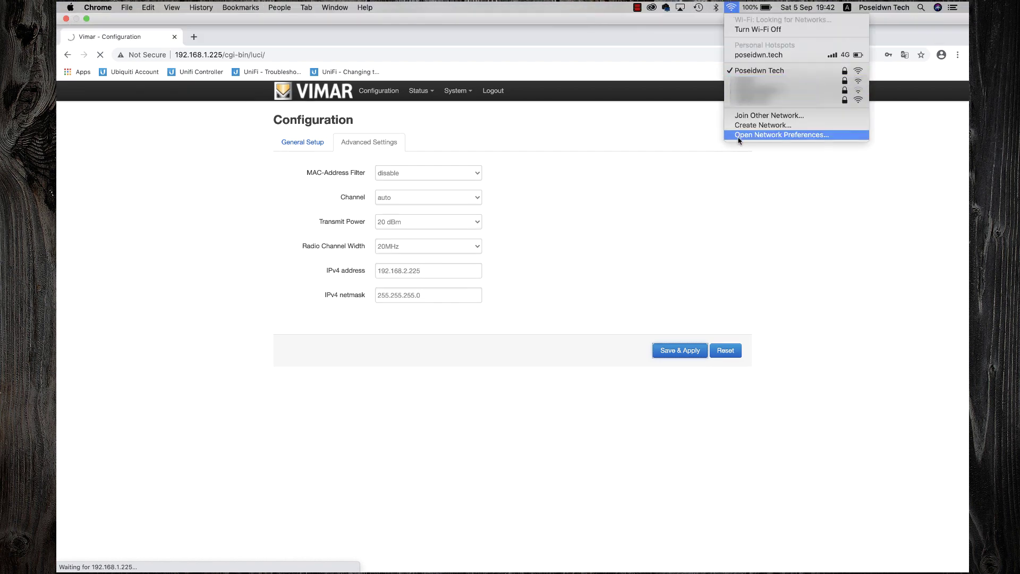
click(738, 136)
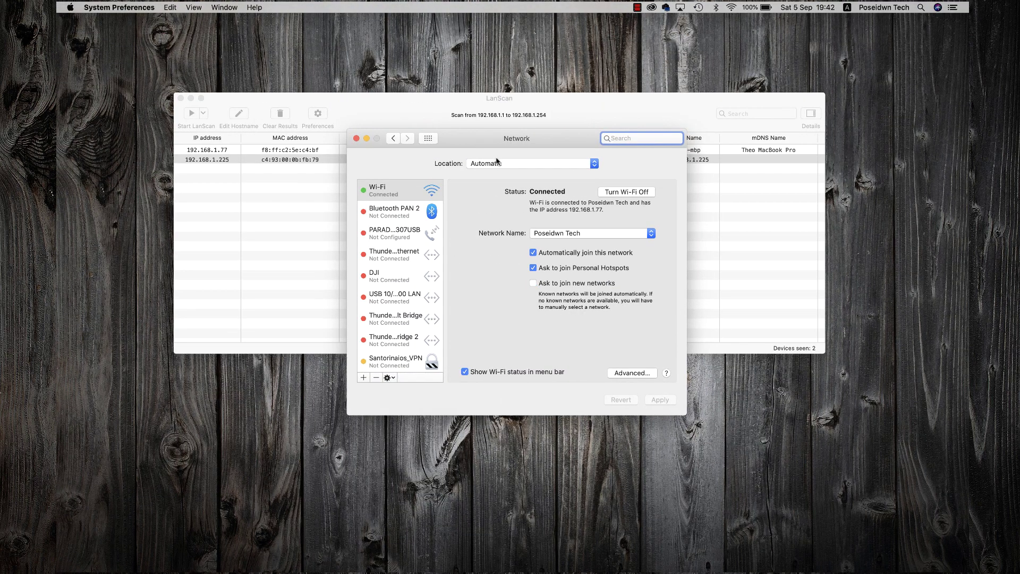
Step: Switch the Mac's Wi-Fi IPv4 back to Using DHCP and apply the change
click(619, 378)
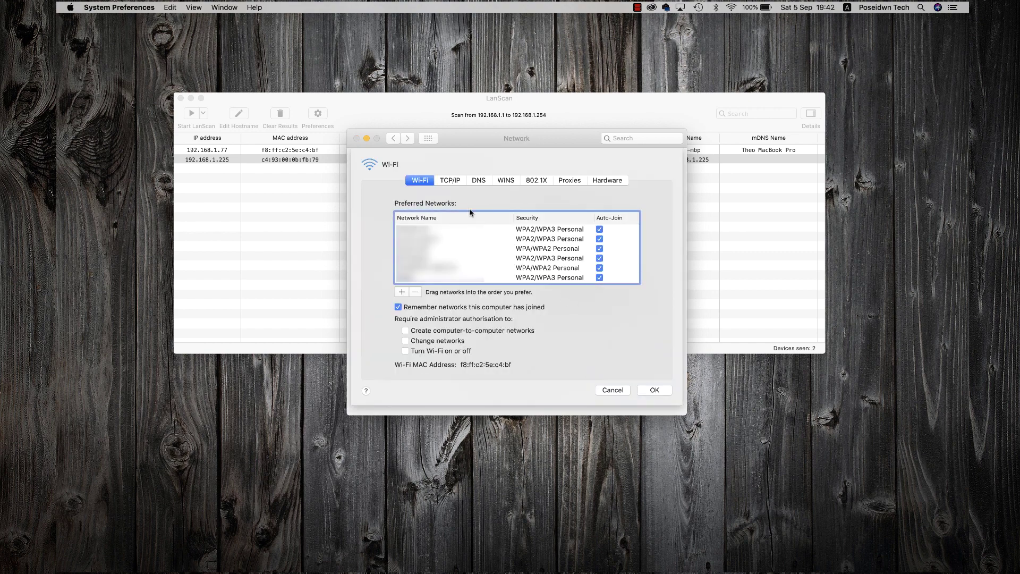
click(450, 181)
click(474, 204)
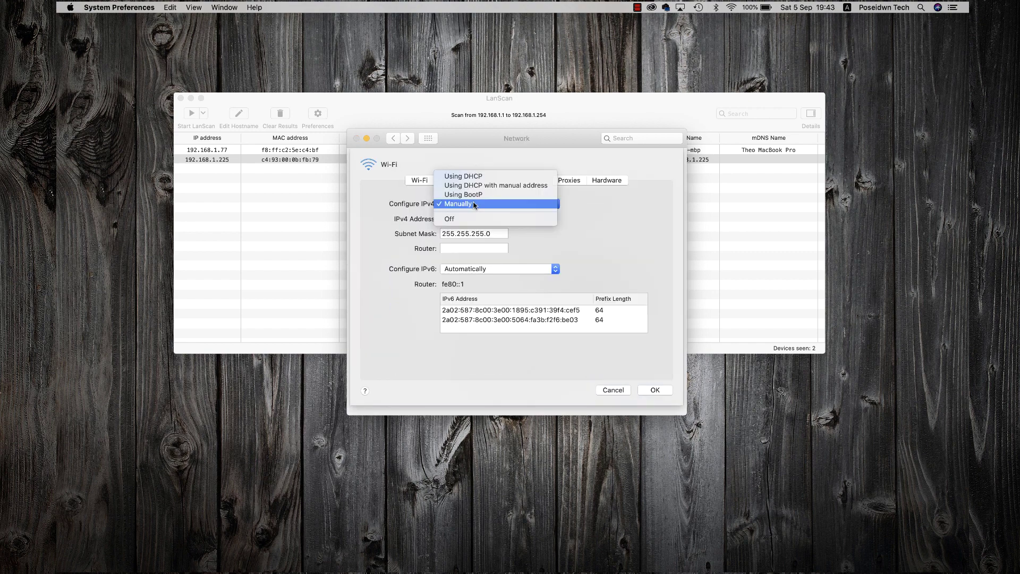
click(469, 174)
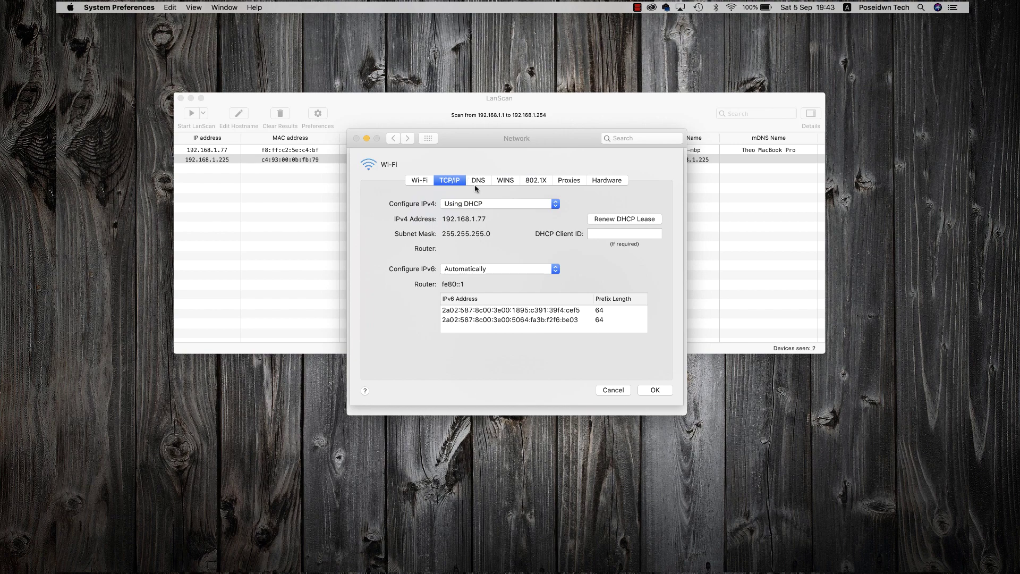
click(651, 392)
click(653, 399)
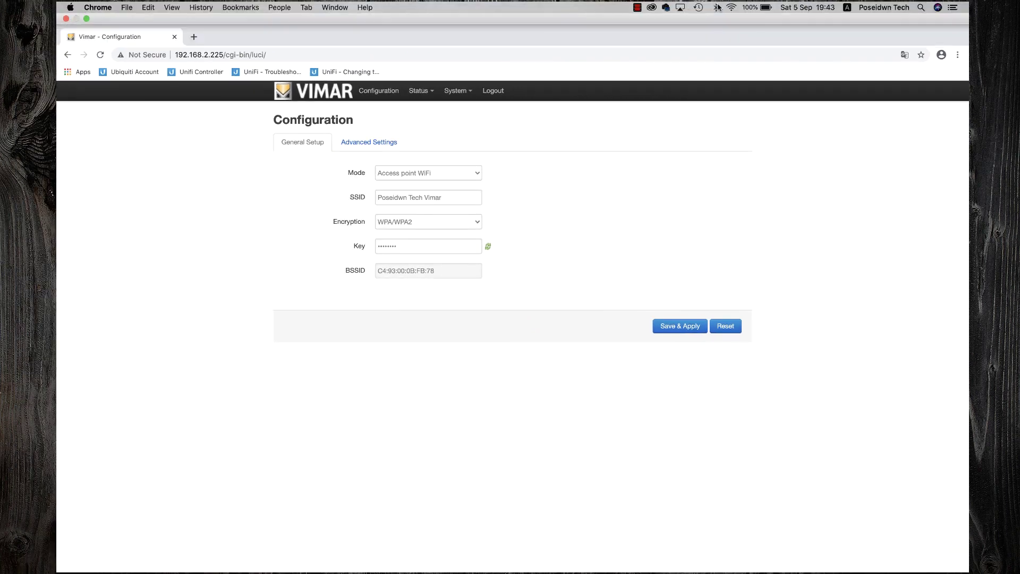
Step: Join the Poseidwn Tech Vimar Wi-Fi network from the macOS menu using its WPA2 password
click(733, 7)
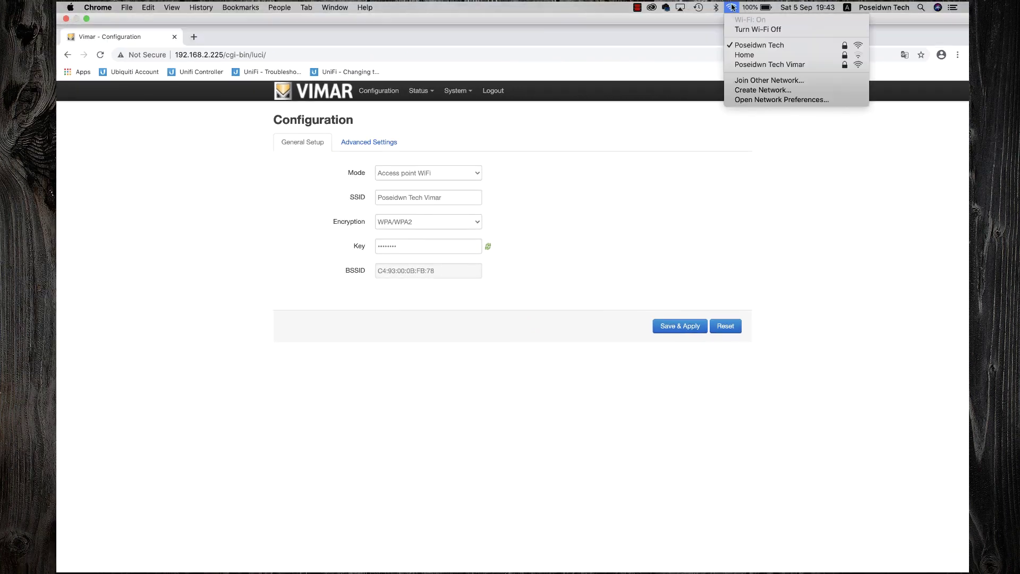
click(741, 90)
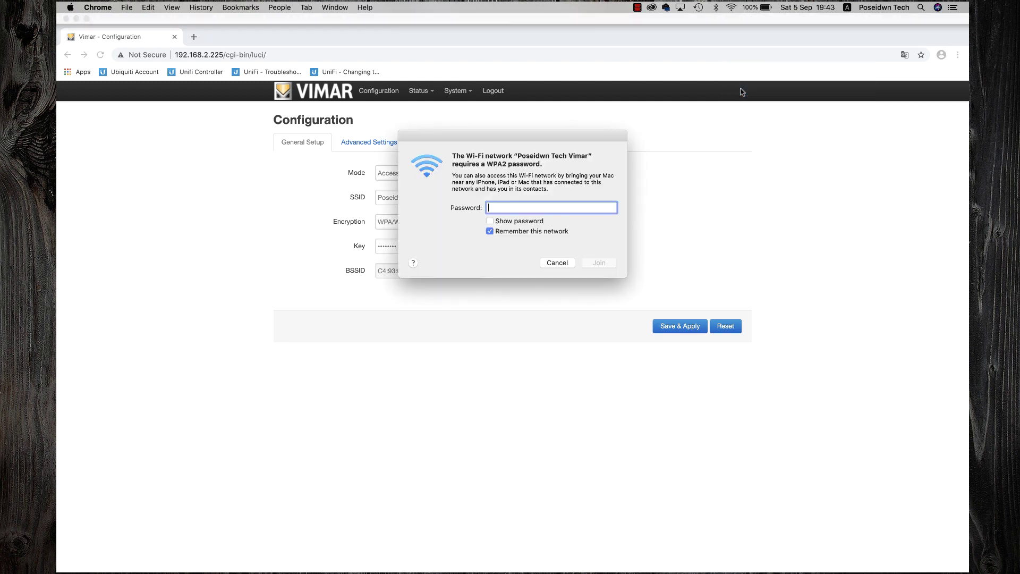
text(••••••••)
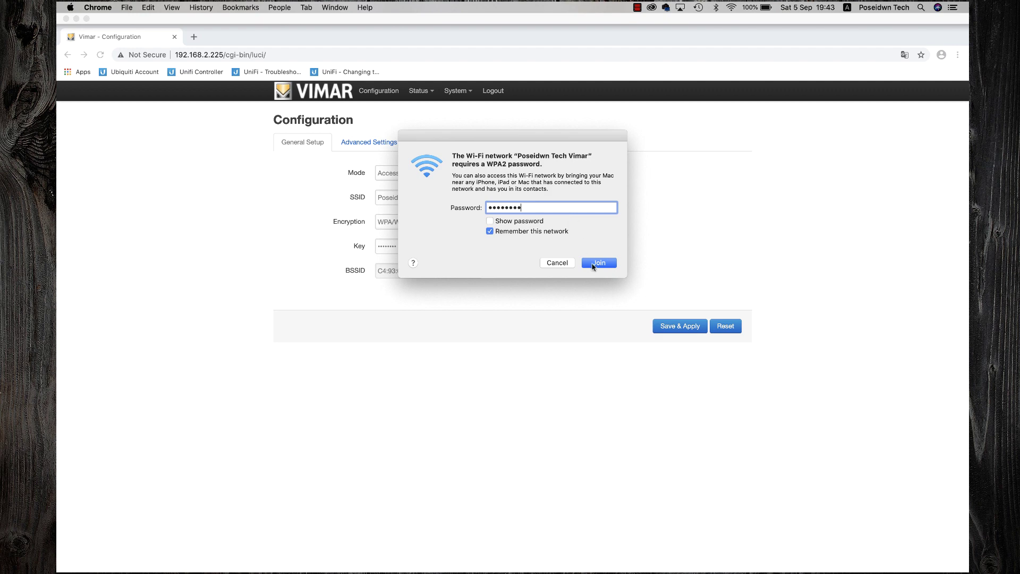
click(593, 264)
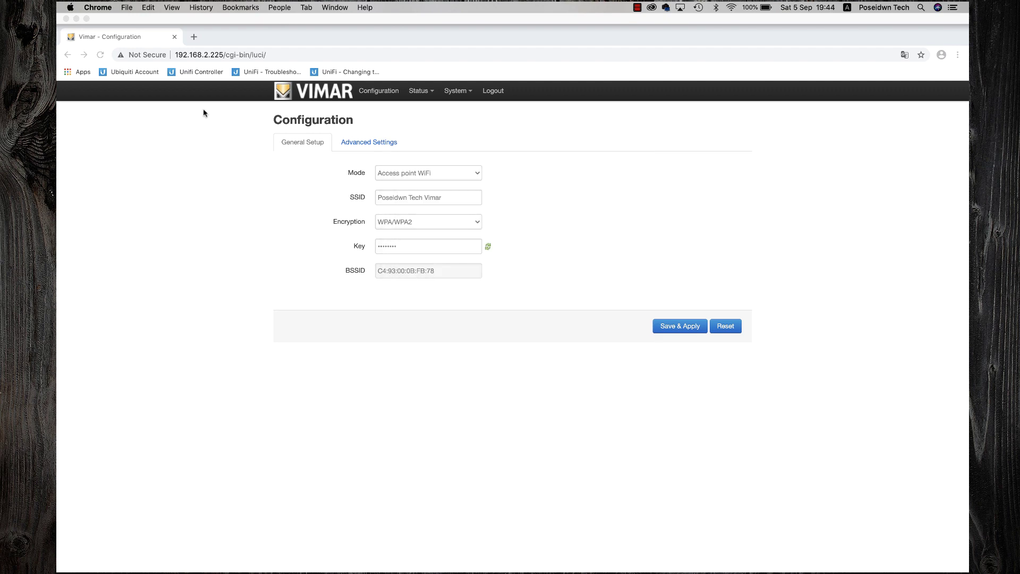
Step: Load youtube.com/poseidwntech to confirm internet access, then open a blank new tab
click(269, 56)
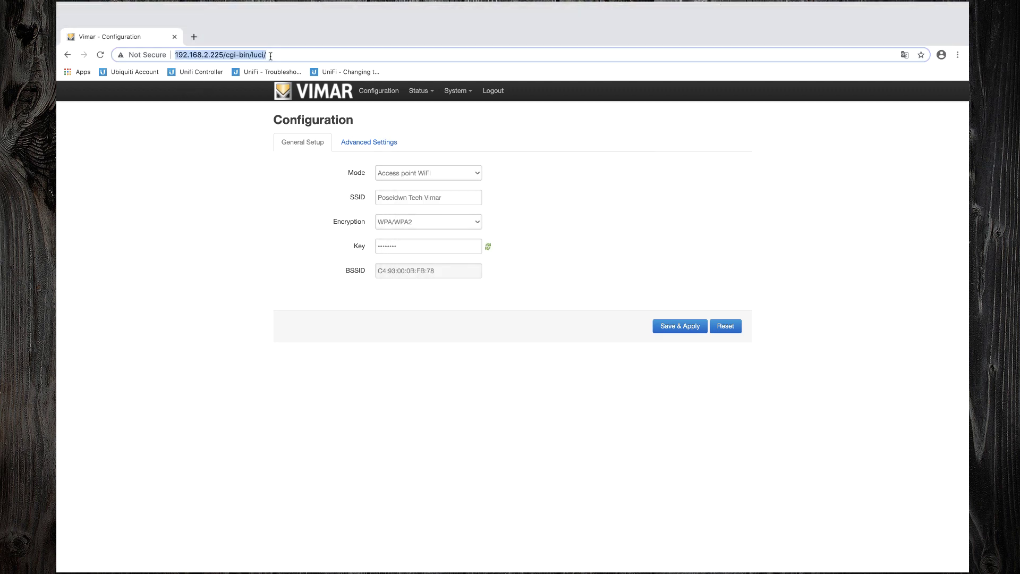
text(youtube.com/p)
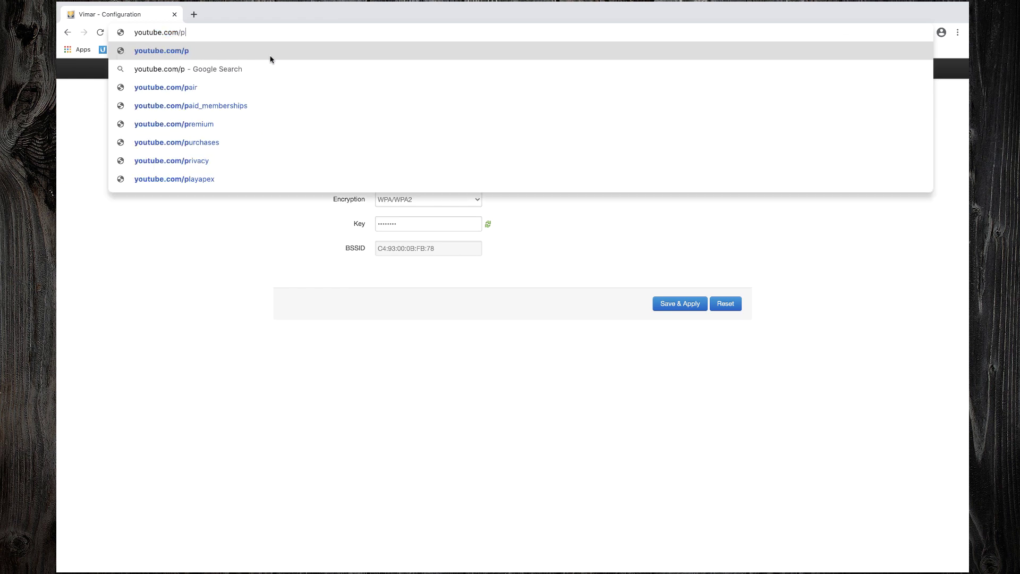
text(oseidwntech)
key(Return)
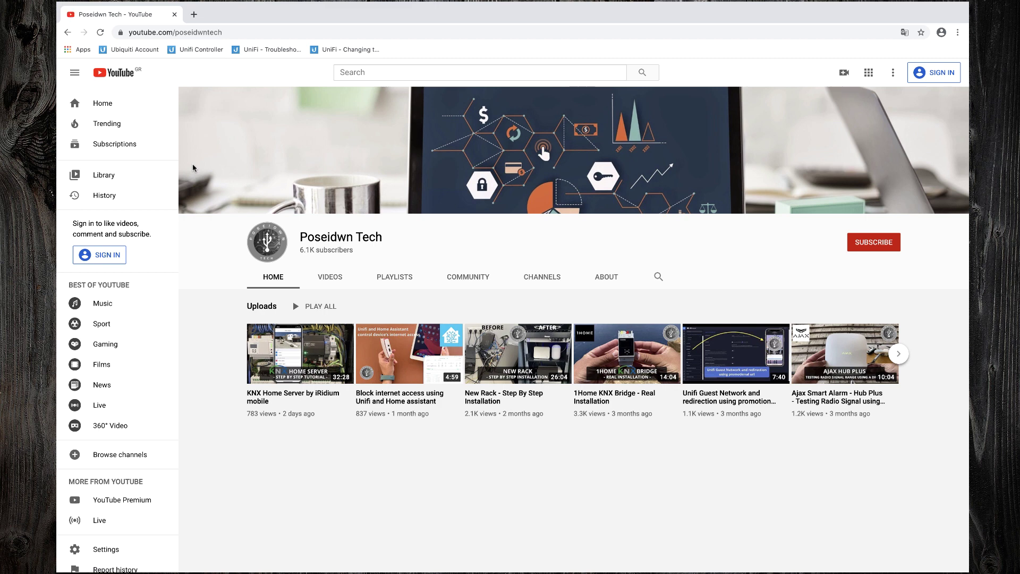
click(194, 15)
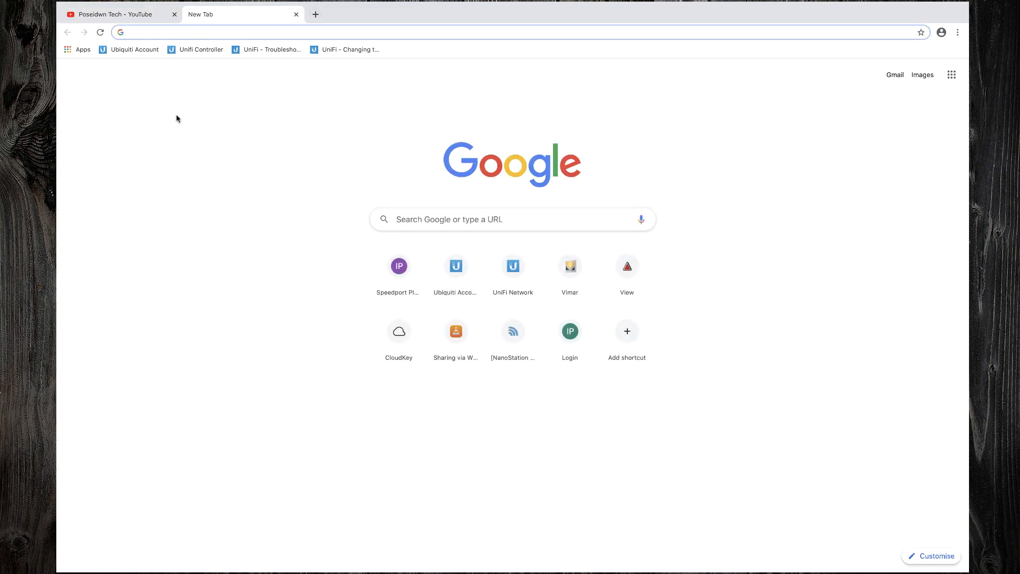
Step: Log back into the access point at 192.168.2.225 with the admin password
text(192.168.2)
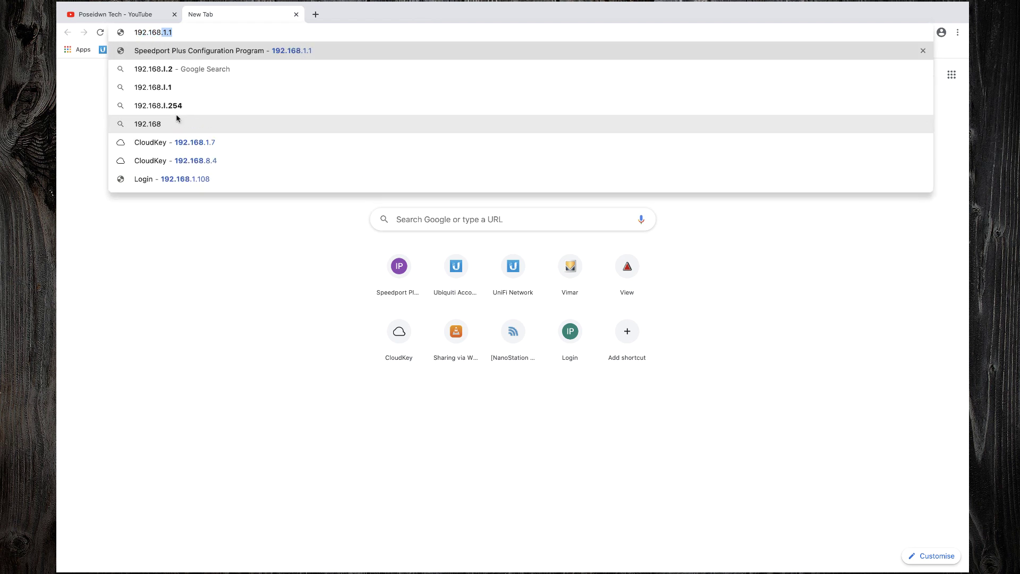
text(.2)
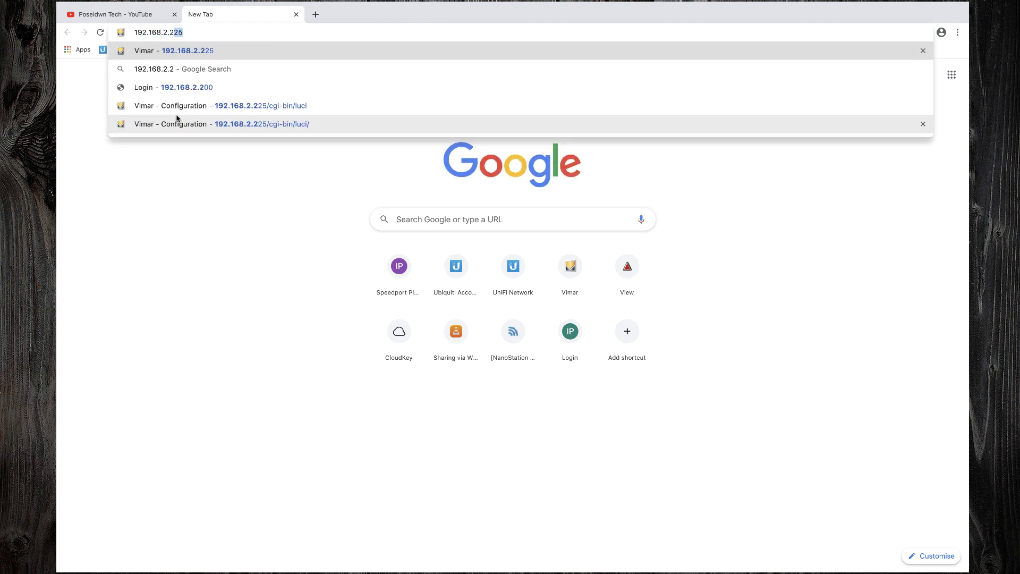
text(25)
key(Return)
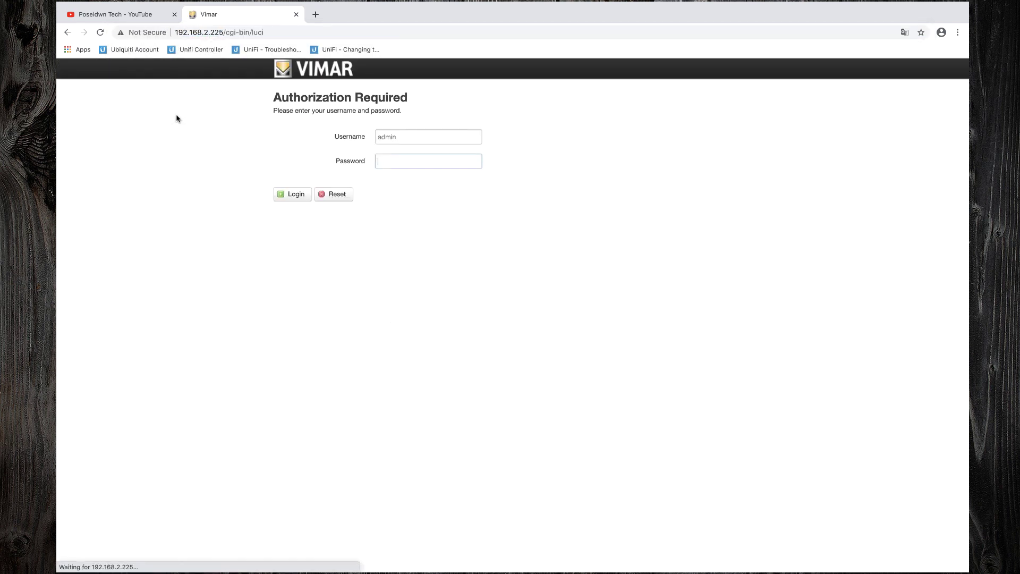
text(ad)
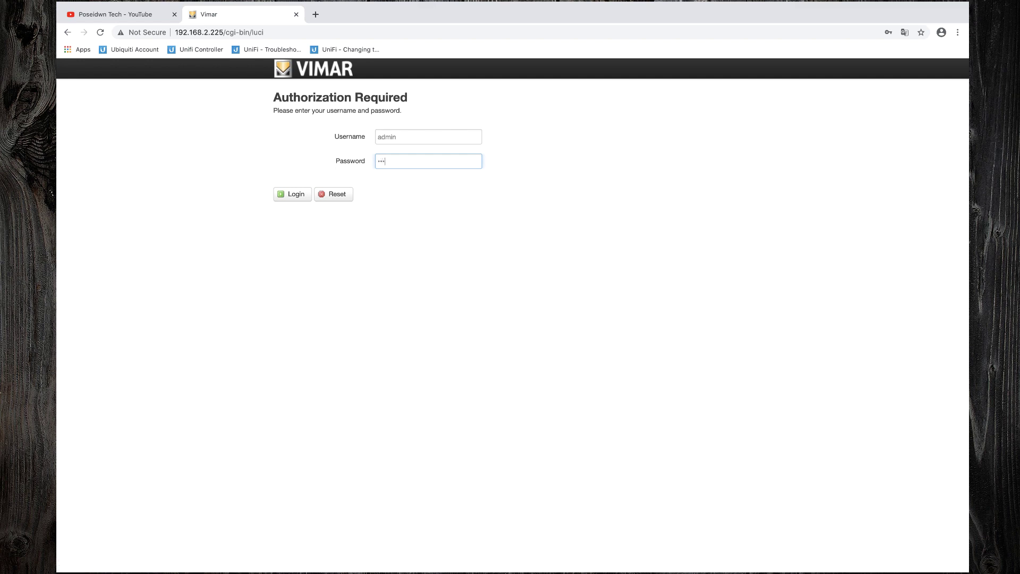
click(302, 196)
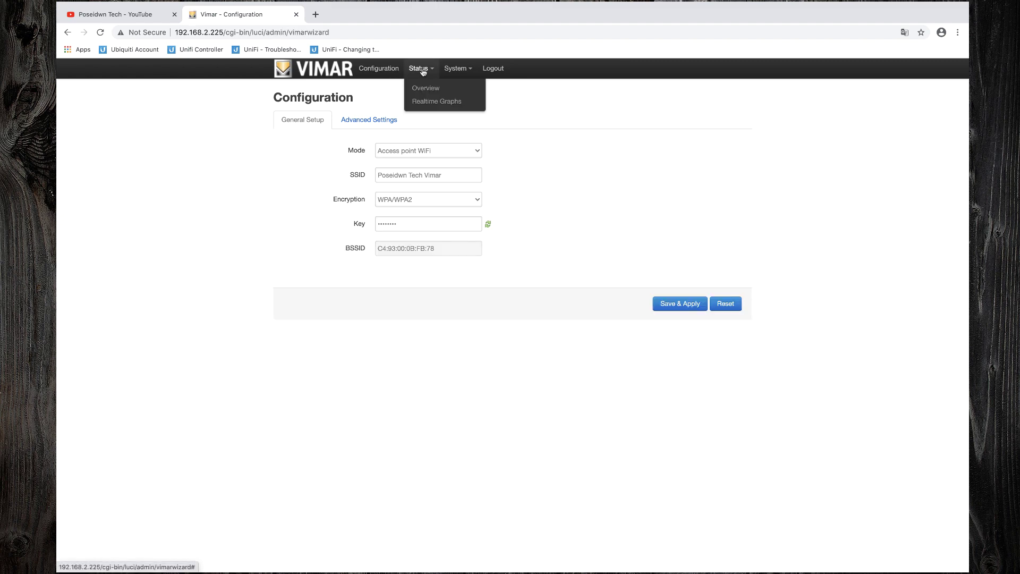
click(422, 89)
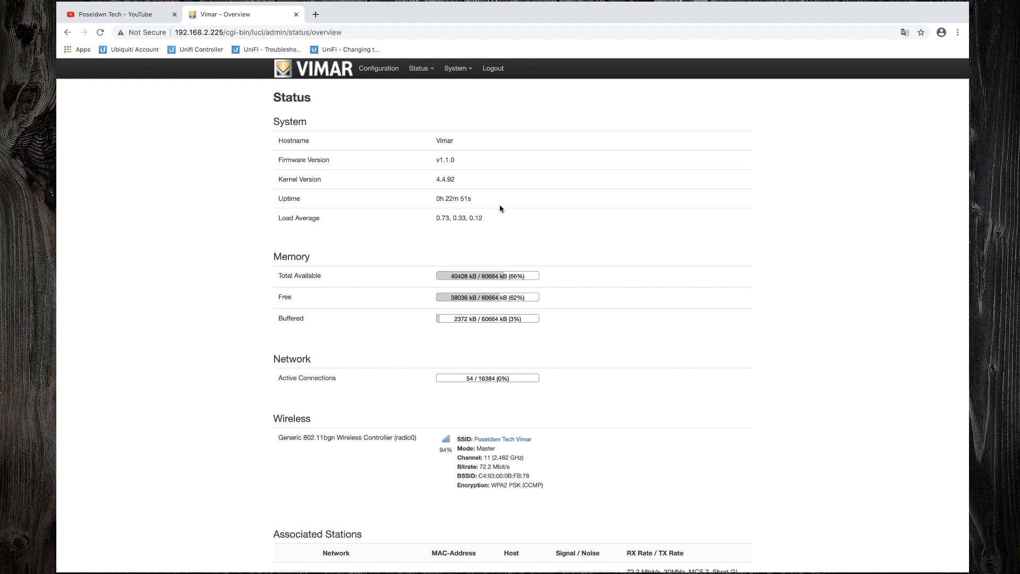
scroll(523, 234, down, 2)
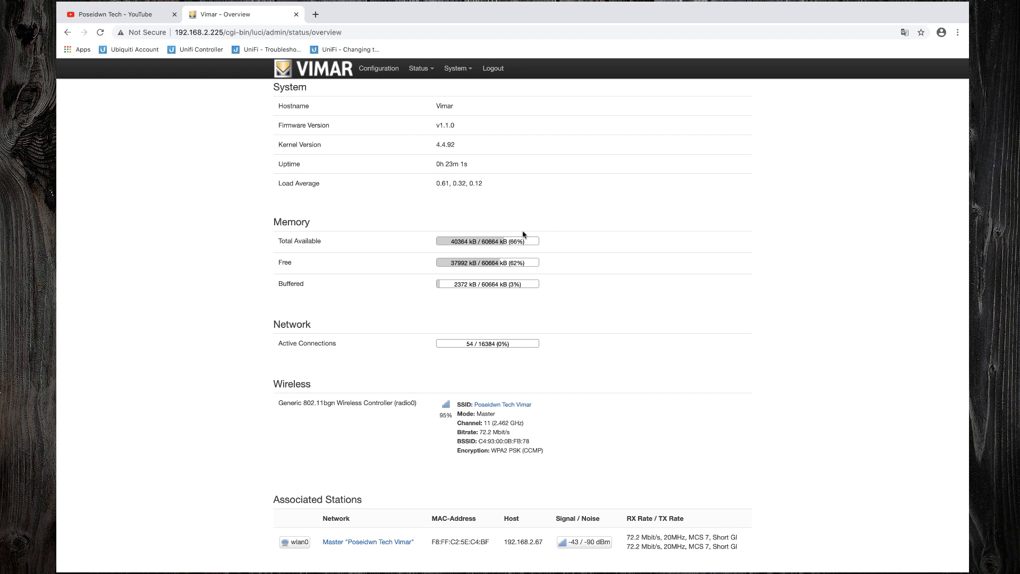
scroll(522, 233, up, 2)
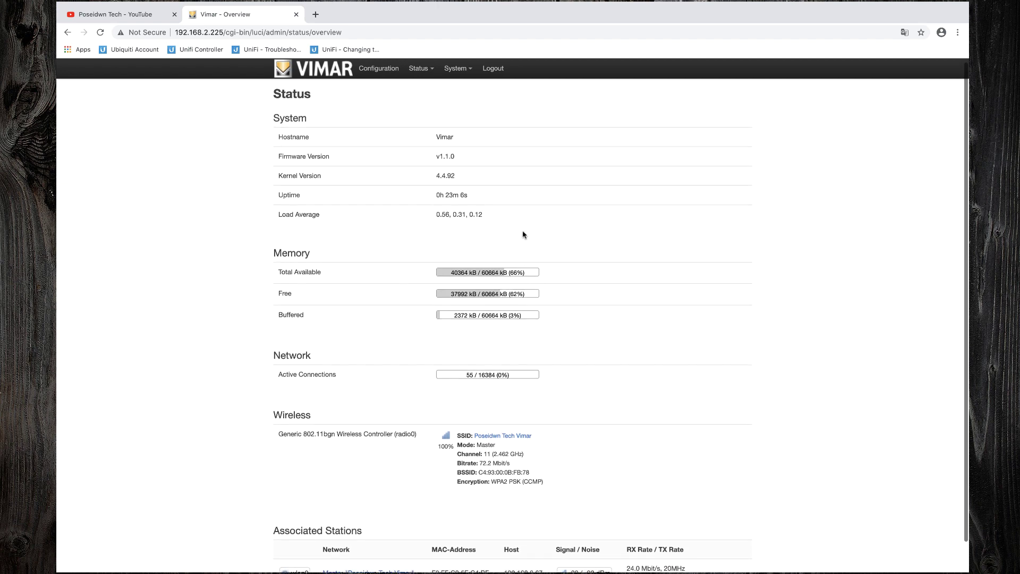
Step: Show the Realtime Load graphs while a KNX Home Server video plays in the YouTube tab
mouse_move(428, 74)
click(430, 101)
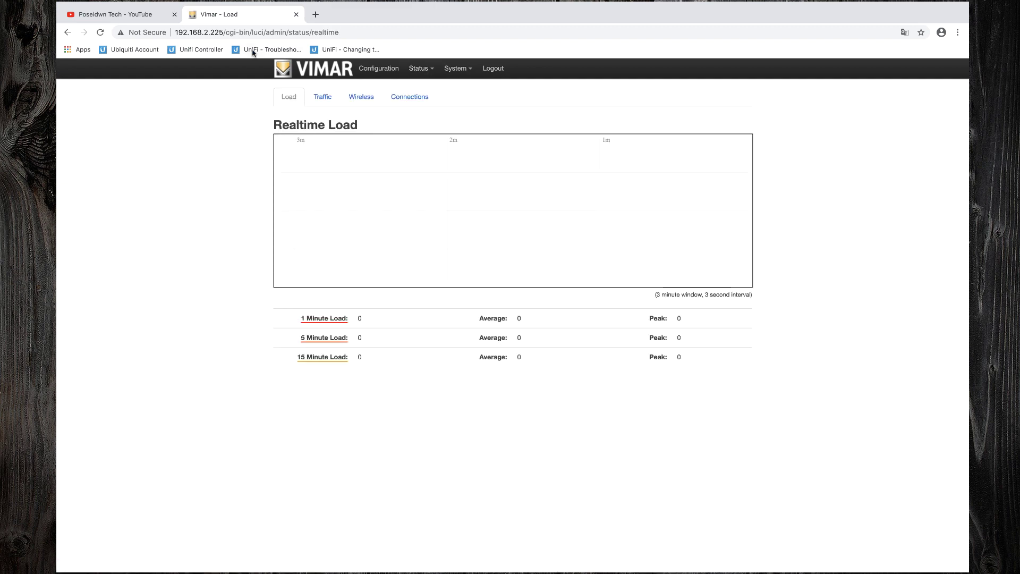
click(141, 17)
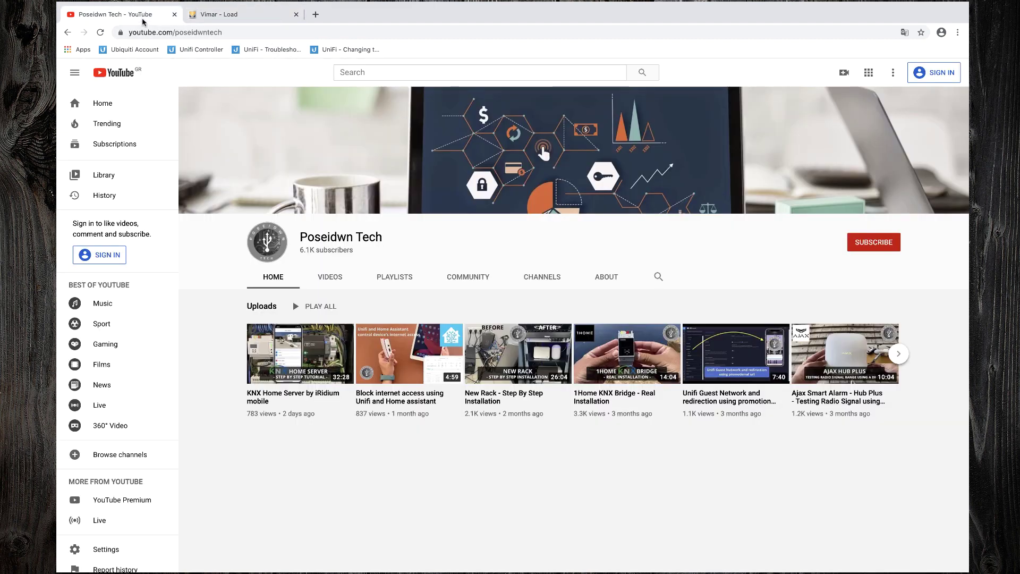
click(312, 343)
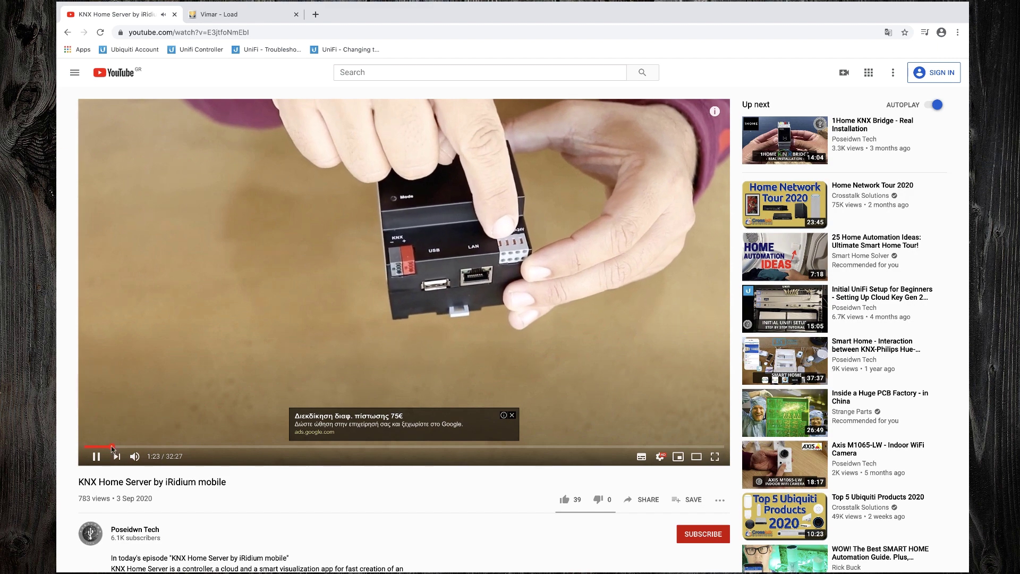
click(251, 16)
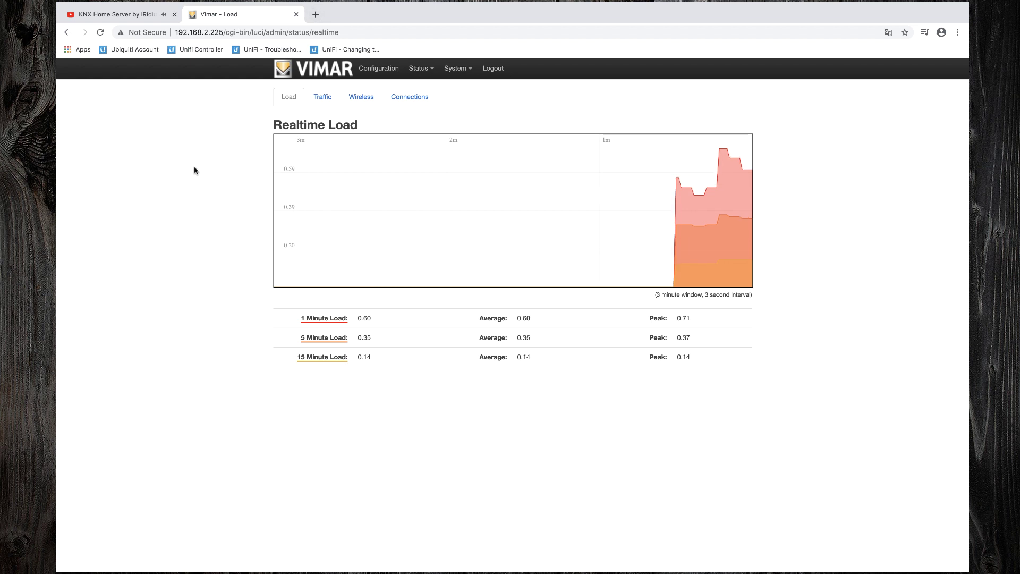
Step: Check realtime traffic for eth1, eth2 and wlan0, then view wlan0 wireless signal and noise
click(327, 100)
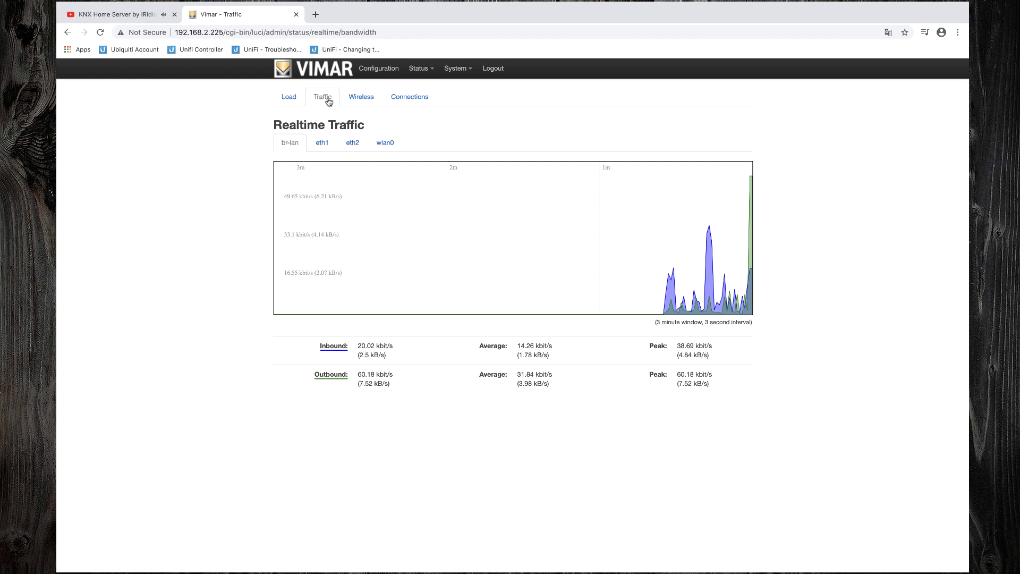
click(324, 150)
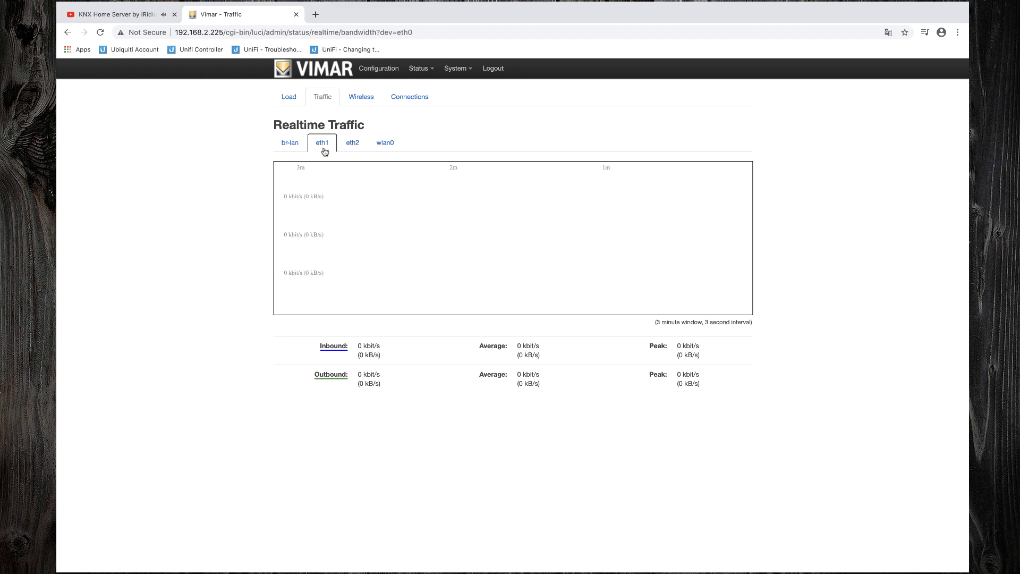
click(350, 145)
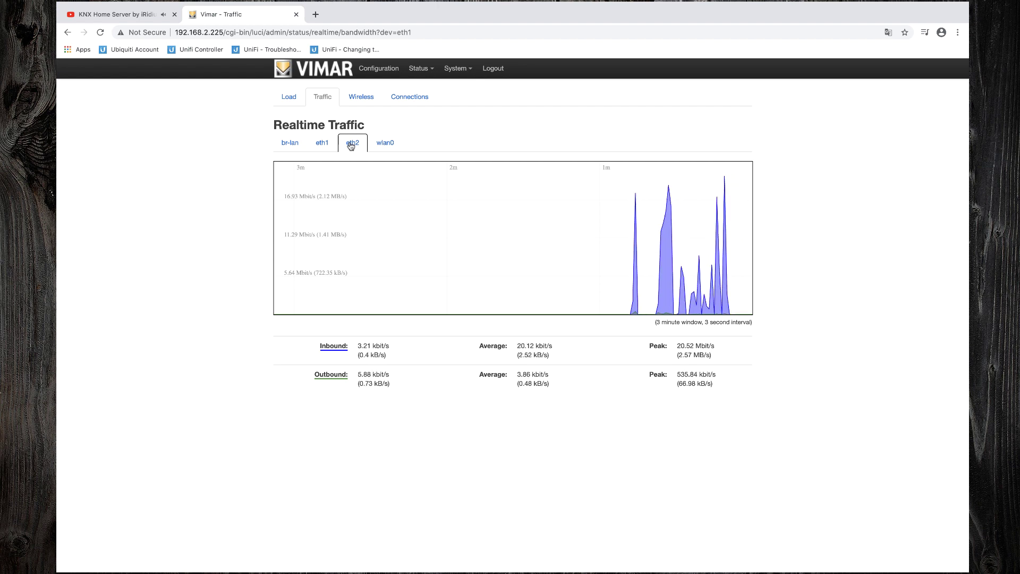
click(377, 144)
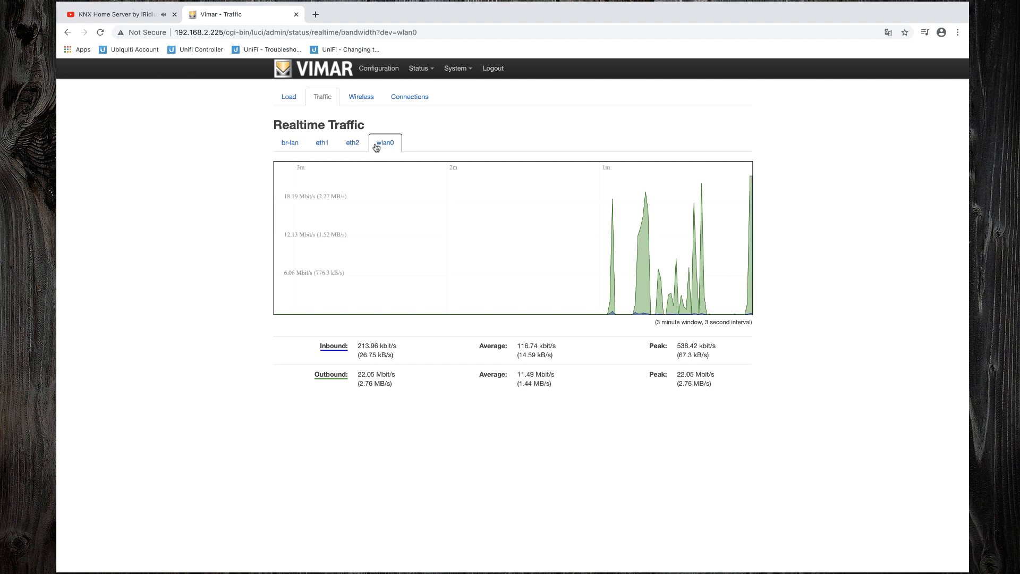
click(366, 102)
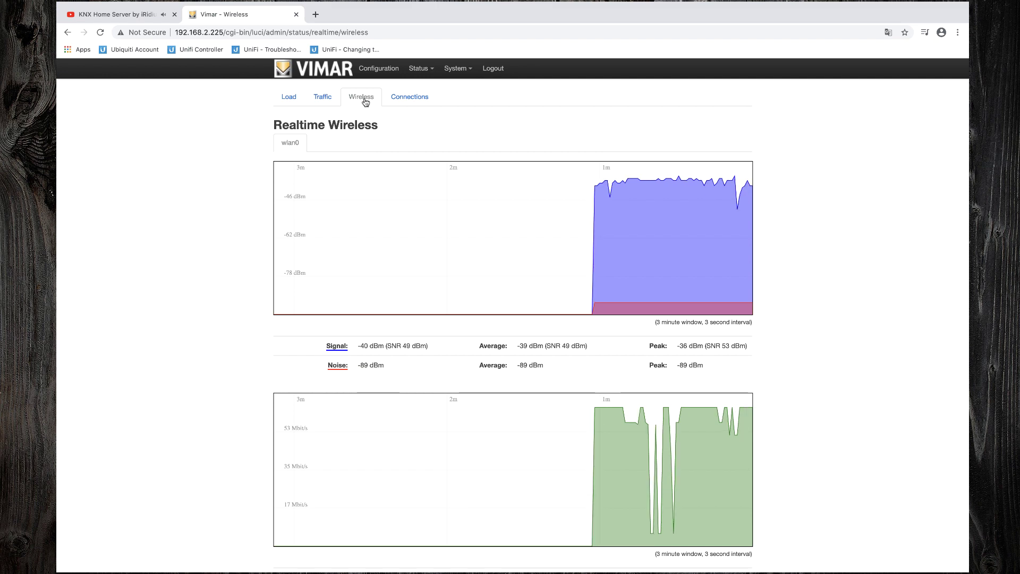
Step: Review the Realtime Connections table listing 26 UDP and 3 TCP active connections
scroll(365, 102, down, 1)
scroll(365, 102, up, 1)
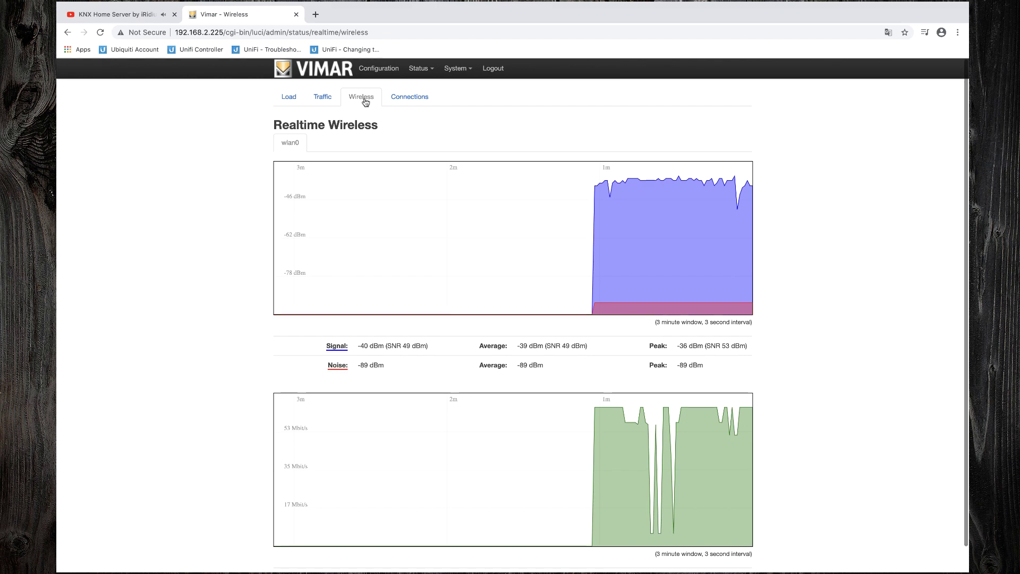
click(411, 99)
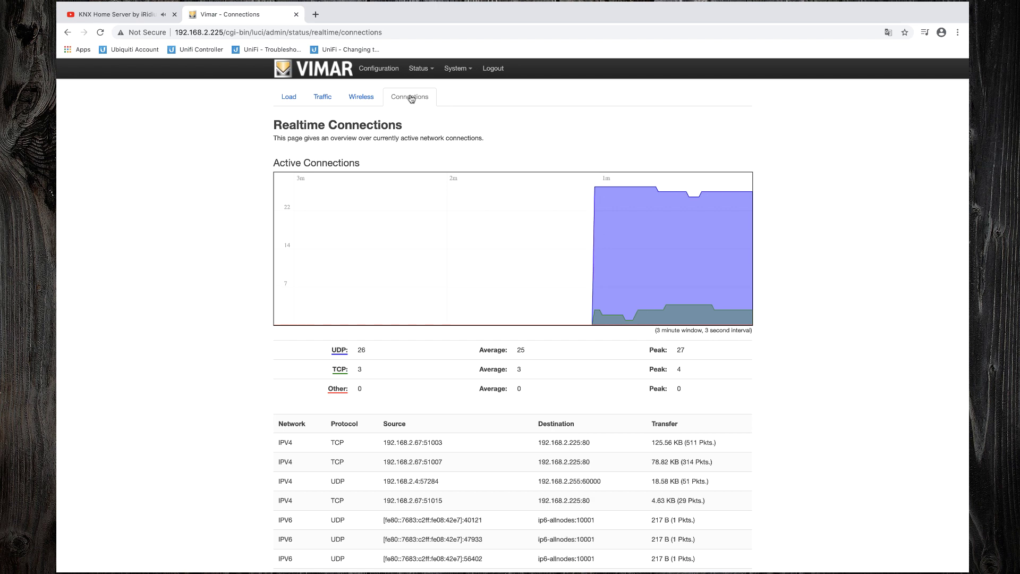
scroll(411, 99, down, 5)
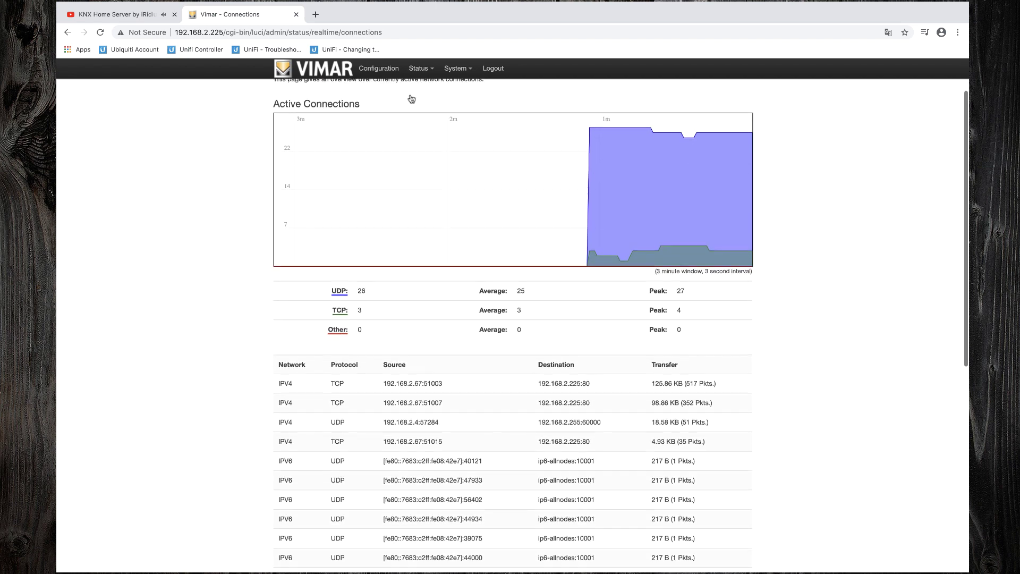
scroll(411, 99, down, 3)
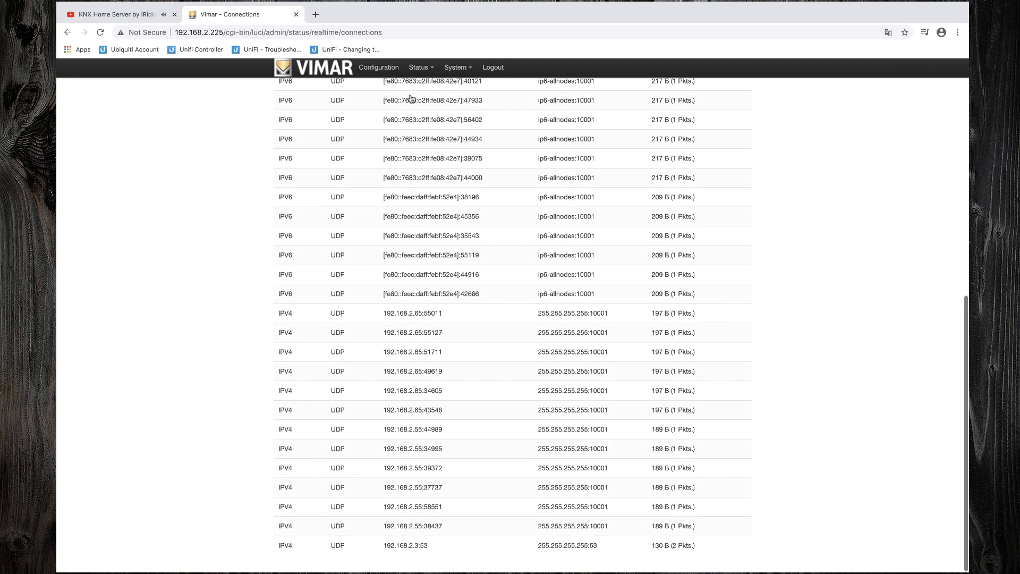
scroll(411, 98, up, 8)
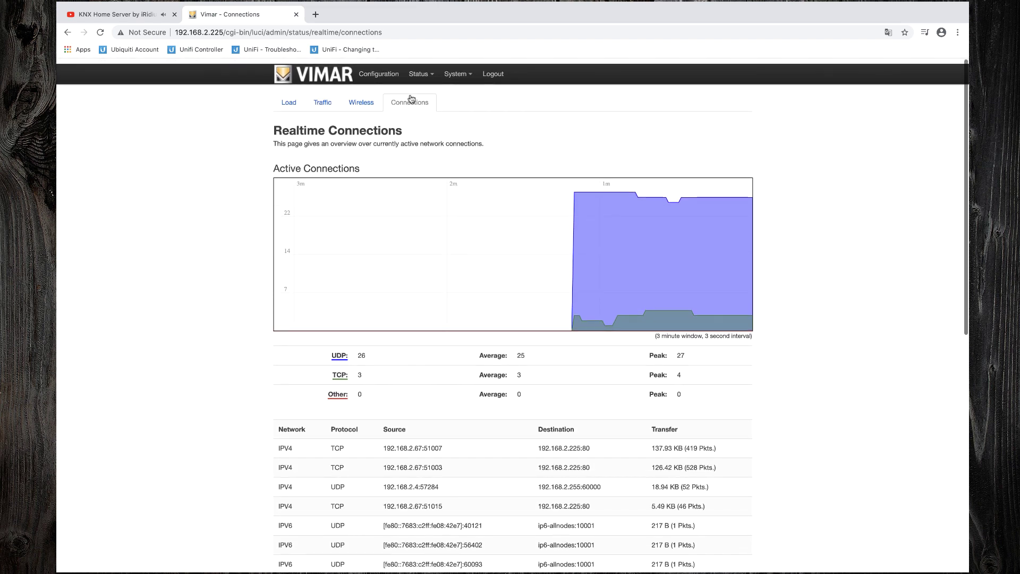
mouse_move(434, 78)
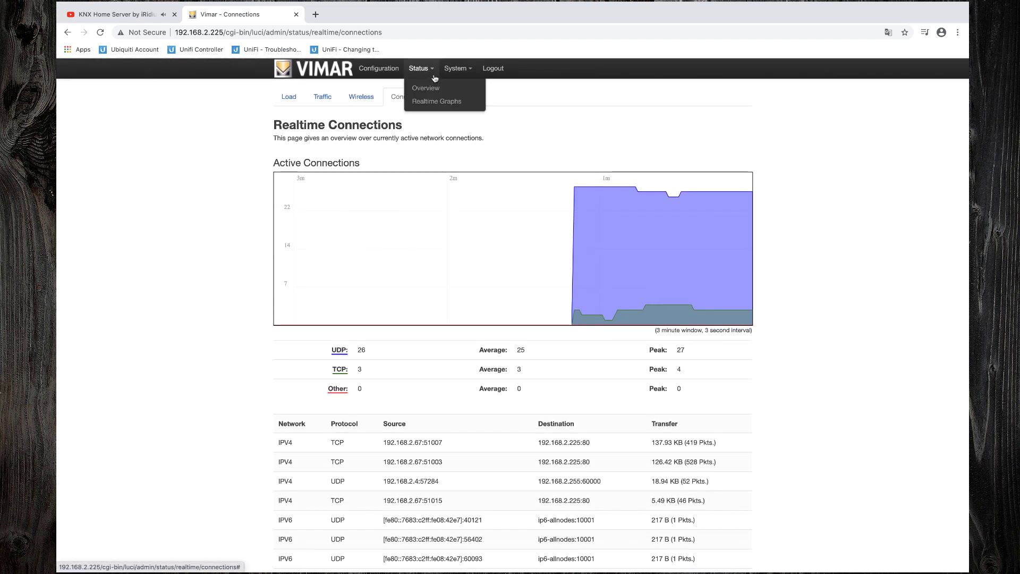
Step: Check the interface language under Language and Hostname, leaving it on auto
click(457, 94)
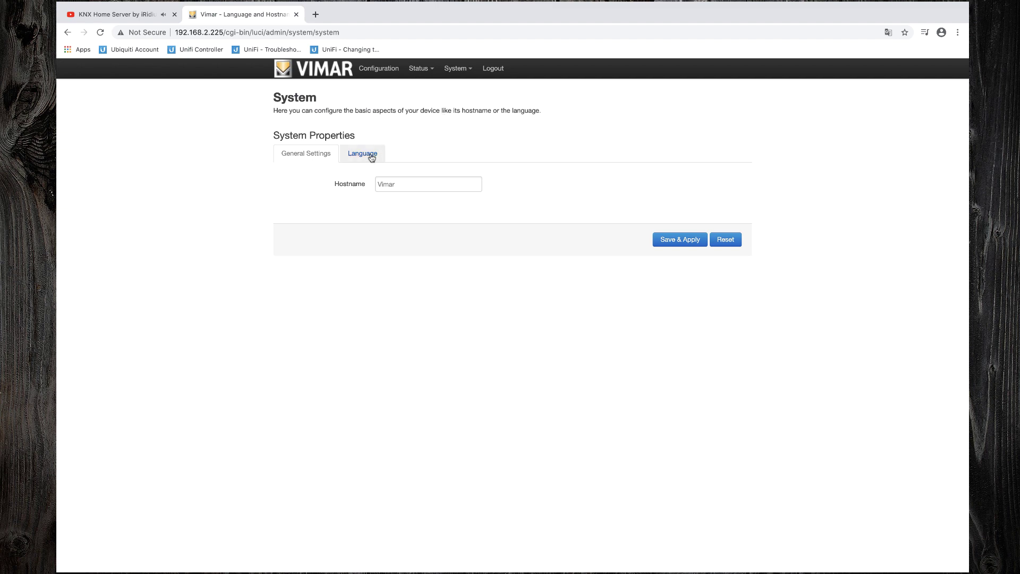
click(365, 154)
click(416, 185)
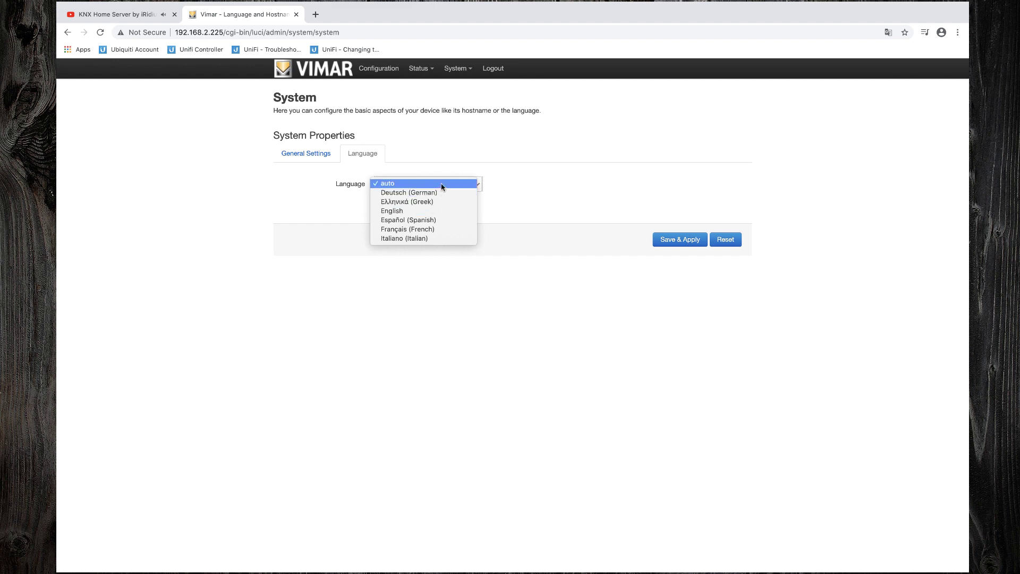
click(441, 186)
mouse_move(456, 72)
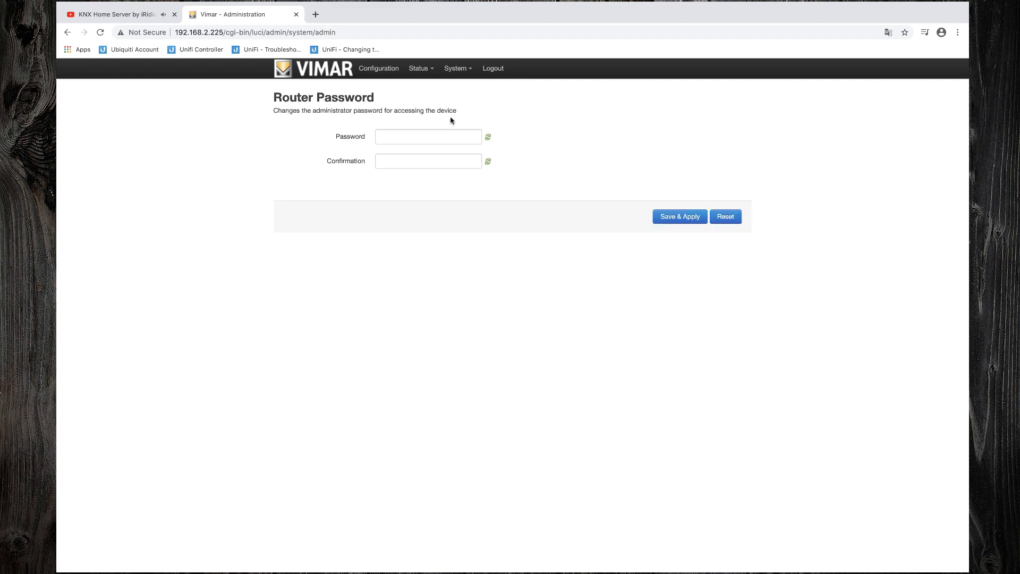
Step: Enter and confirm the new administrator password, save it, then go to Backup / Flash Firmware
key(Tab)
text(••)
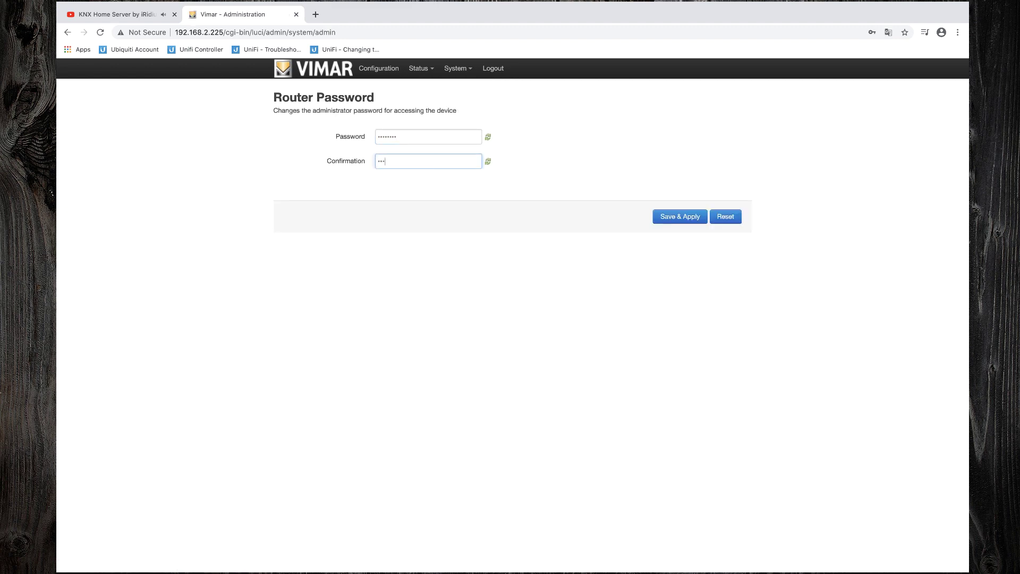
click(674, 223)
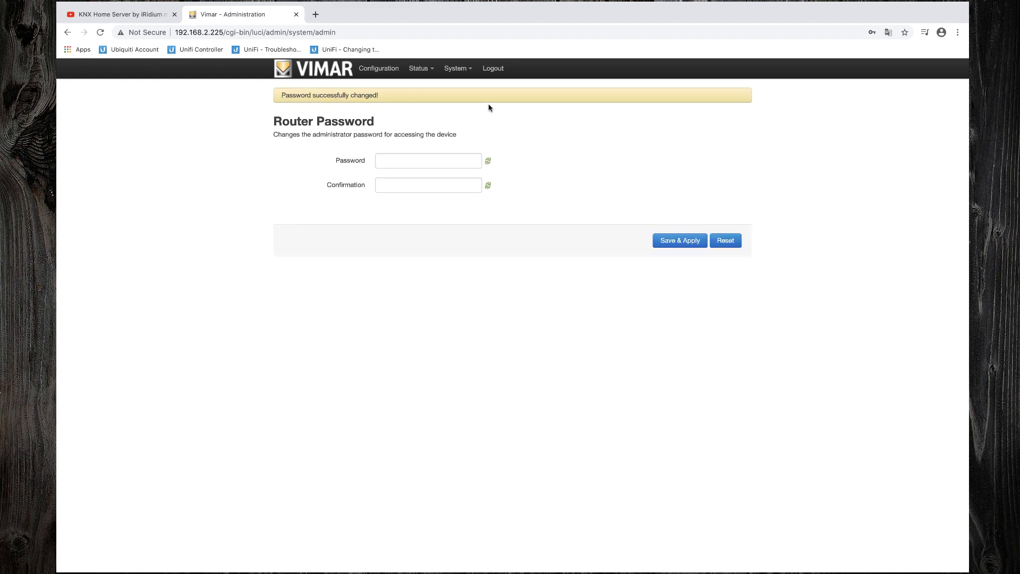
mouse_move(458, 68)
click(465, 128)
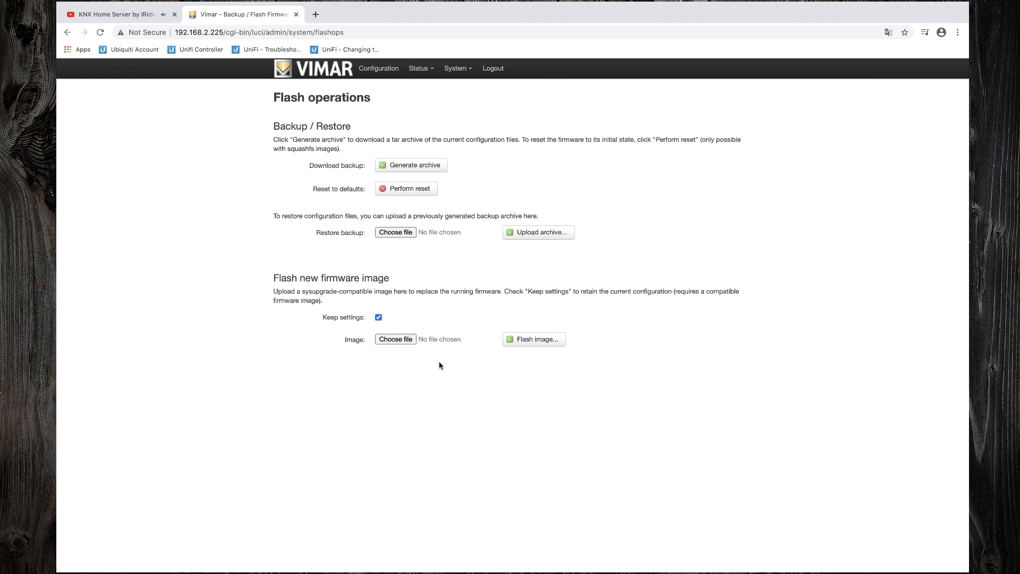
Step: Go to the System > Reboot page of the access point
mouse_move(455, 75)
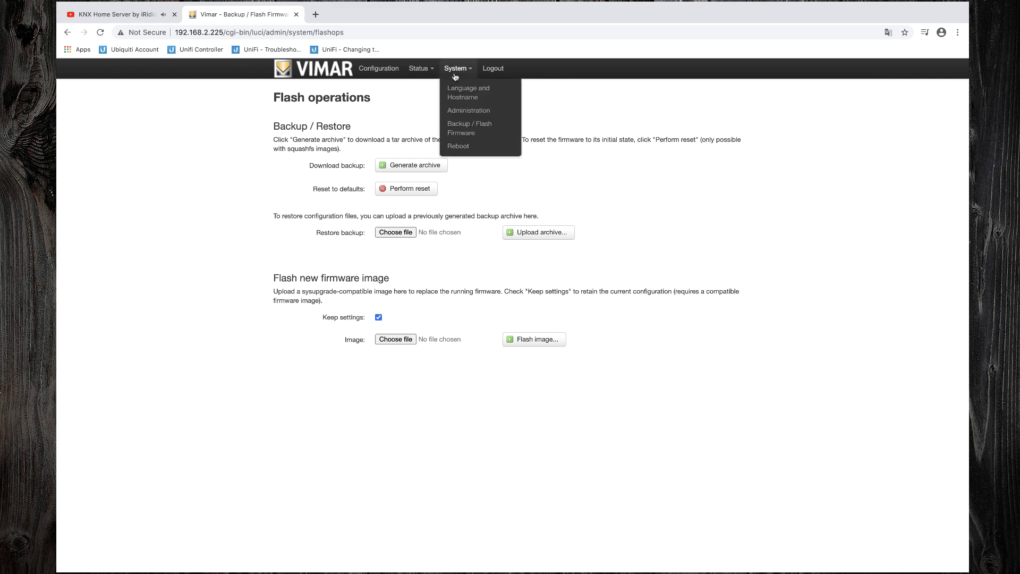
click(459, 147)
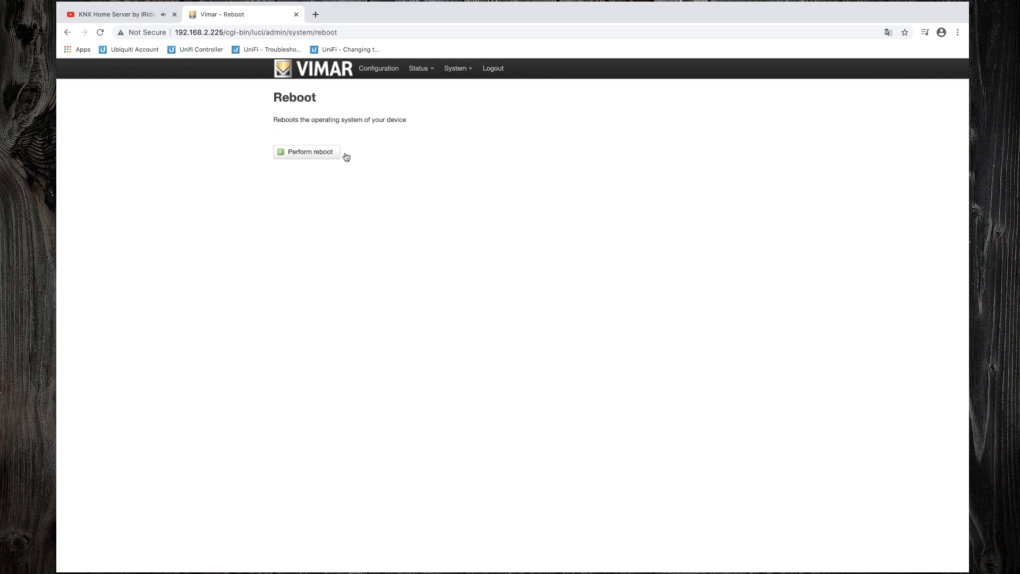